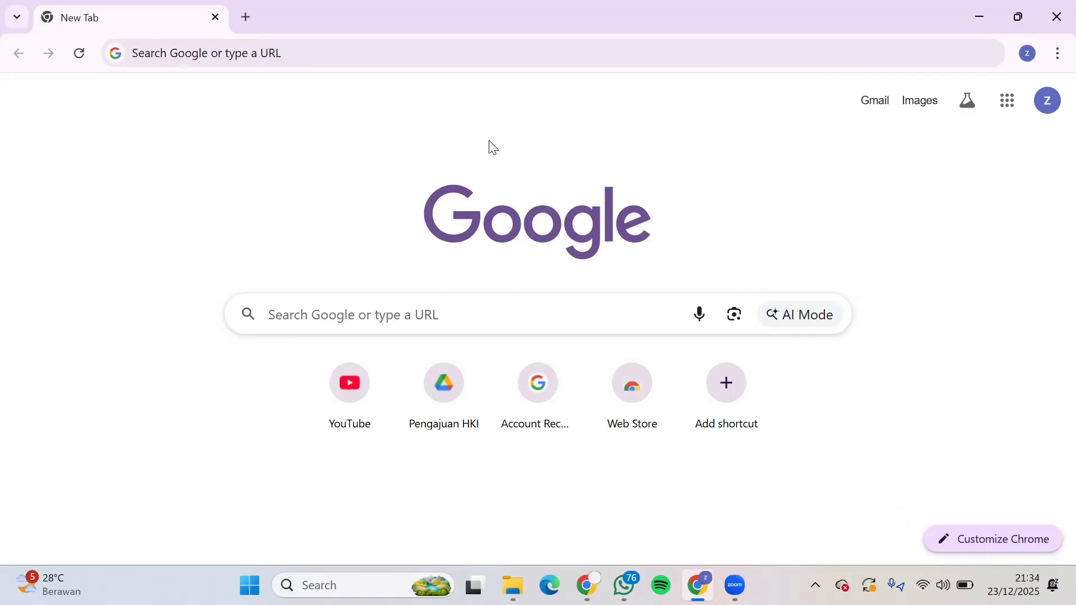
- Search the web for "mentimeter" and open the official Mentimeter website from the results
{"action": "left_click", "coordinate": [303, 51]}
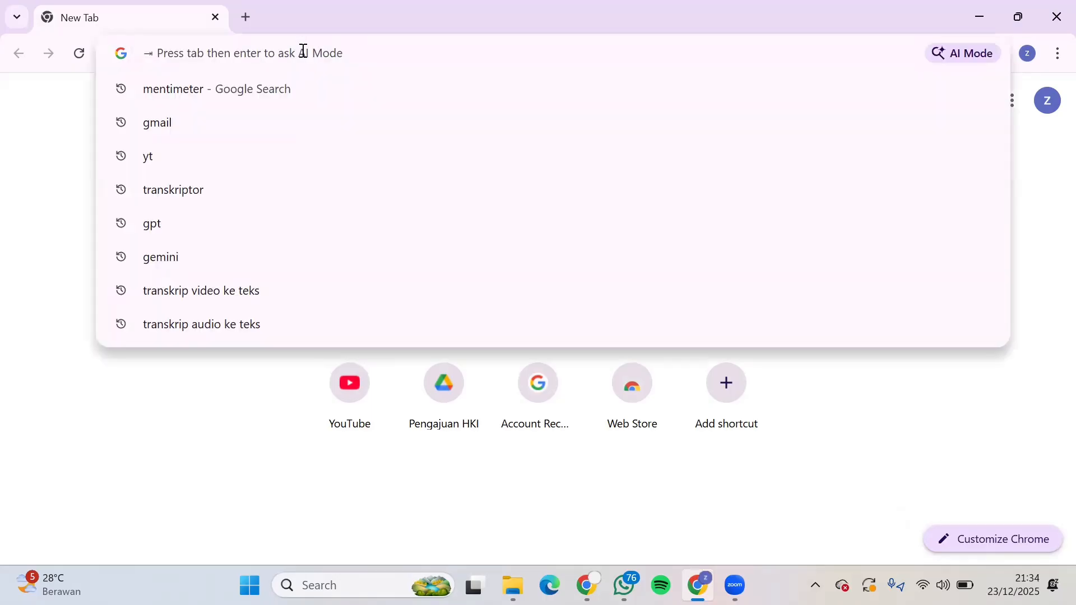
{"action": "type", "text": "mentimeter"}
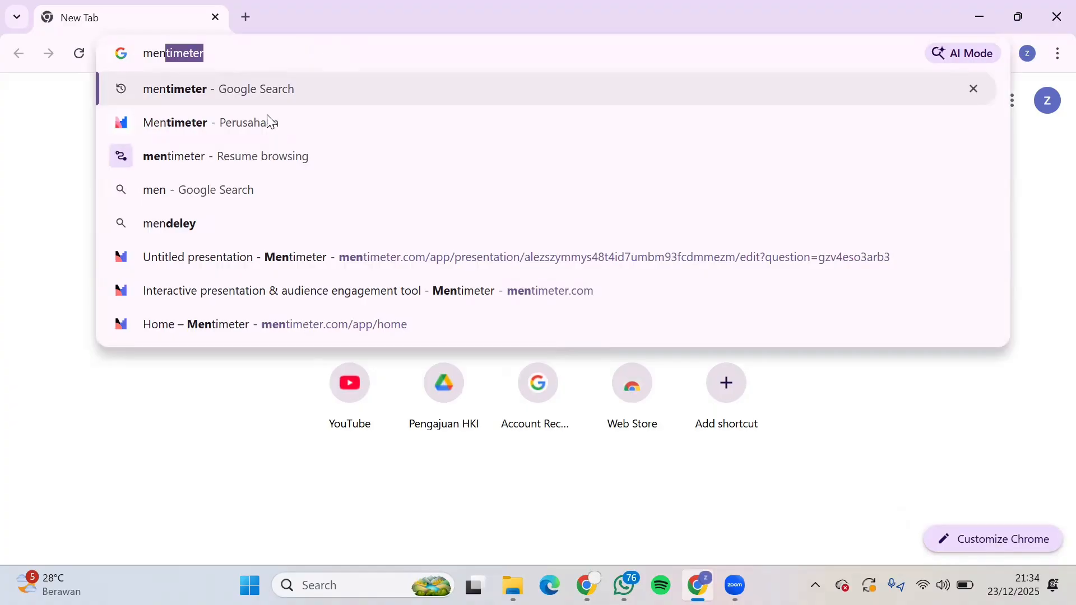
{"action": "left_click", "coordinate": [257, 98]}
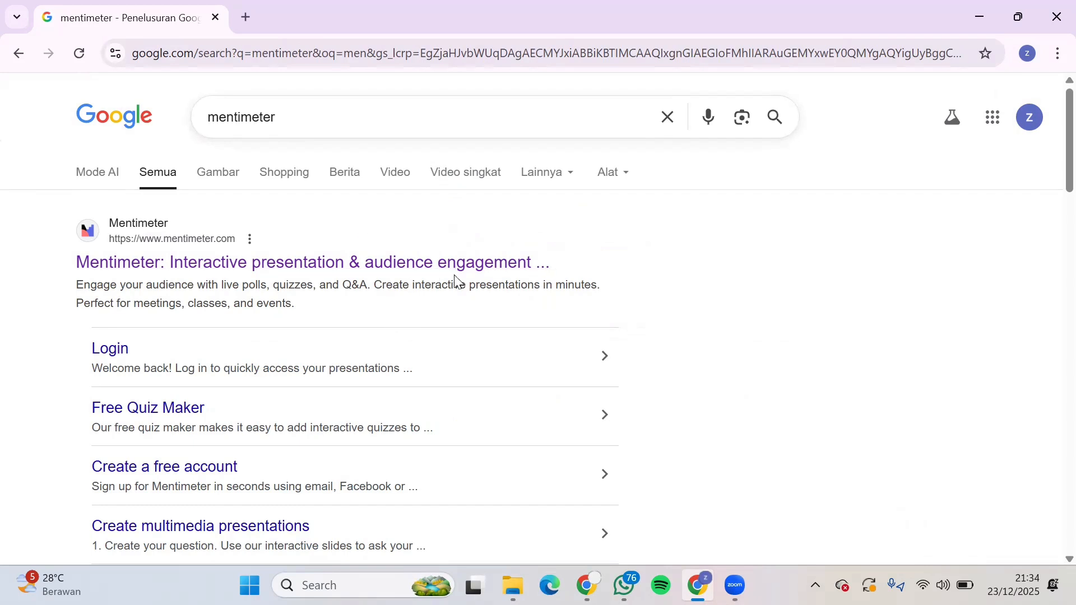
{"action": "left_click", "coordinate": [432, 270]}
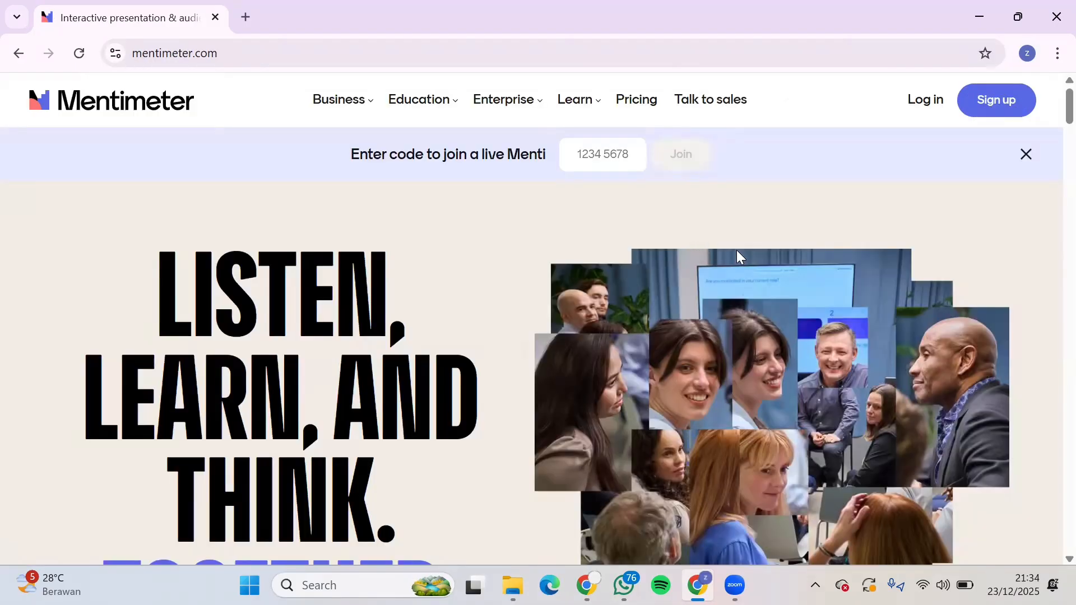
- Sign up for a free Mentimeter account with Google, using the listed Google account
{"action": "left_click", "coordinate": [1014, 102]}
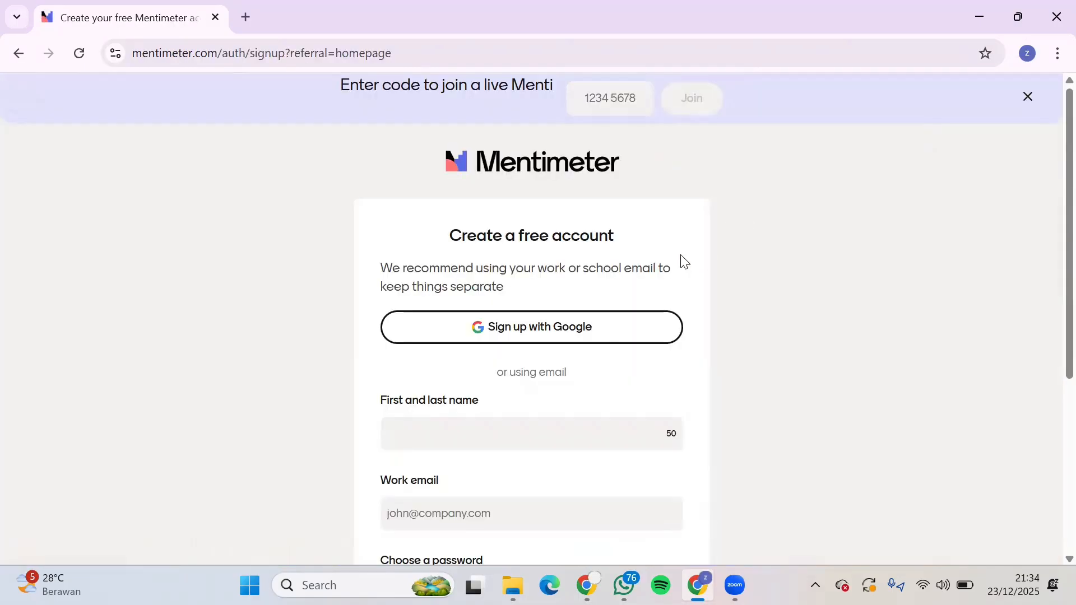
{"action": "scroll", "coordinate": [683, 258], "scroll_direction": "down", "scroll_amount": 1}
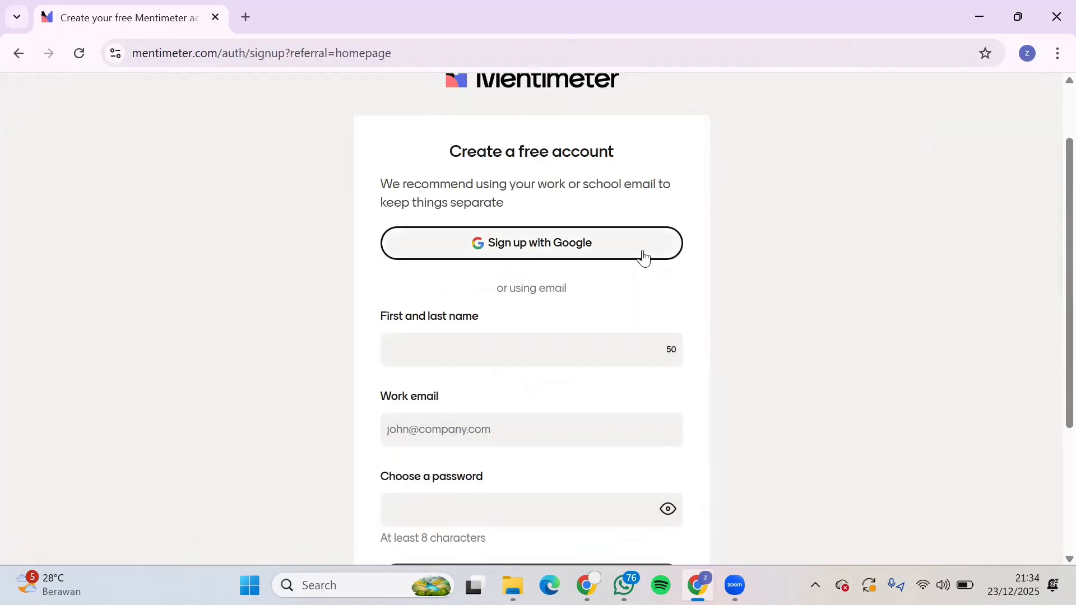
{"action": "scroll", "coordinate": [532, 330], "scroll_direction": "down", "scroll_amount": 3}
{"action": "scroll", "coordinate": [533, 314], "scroll_direction": "up", "scroll_amount": 4}
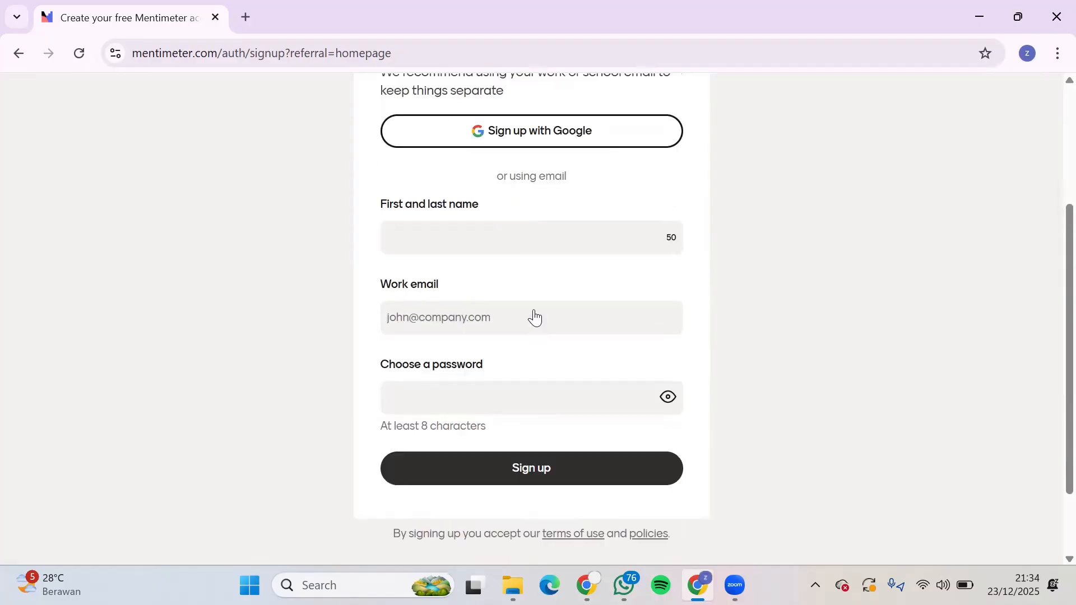
{"action": "scroll", "coordinate": [540, 382], "scroll_direction": "down", "scroll_amount": 3}
{"action": "scroll", "coordinate": [539, 359], "scroll_direction": "up", "scroll_amount": 3}
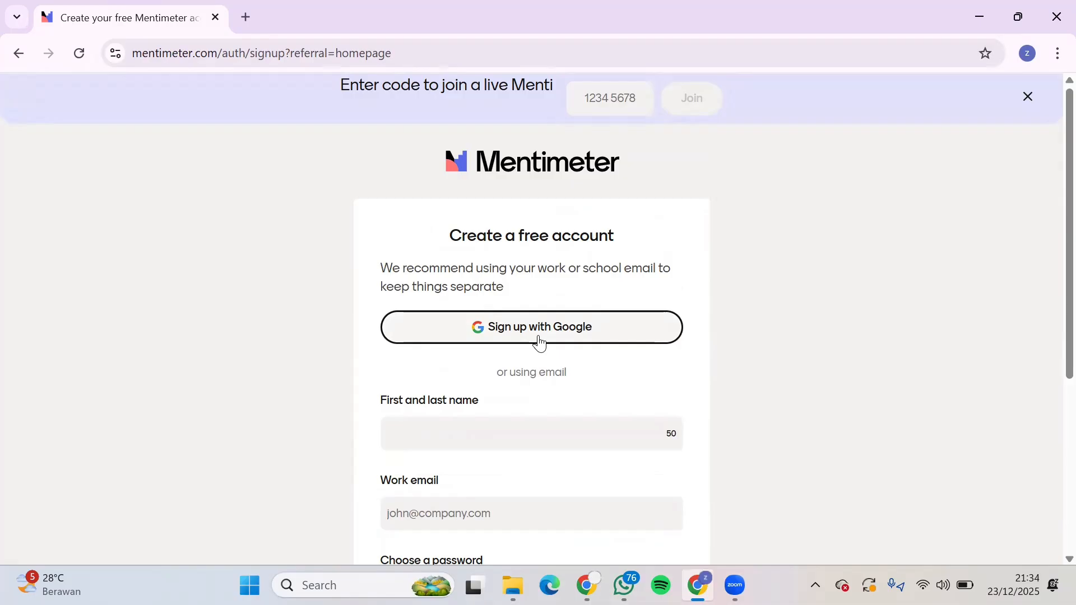
{"action": "left_click", "coordinate": [539, 341]}
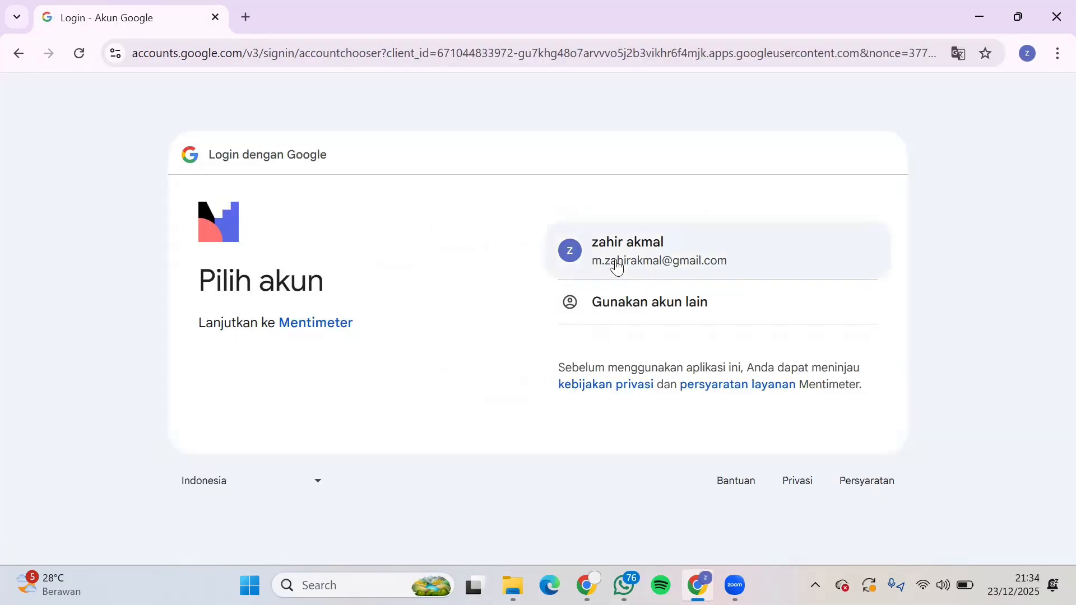
{"action": "left_click", "coordinate": [619, 264]}
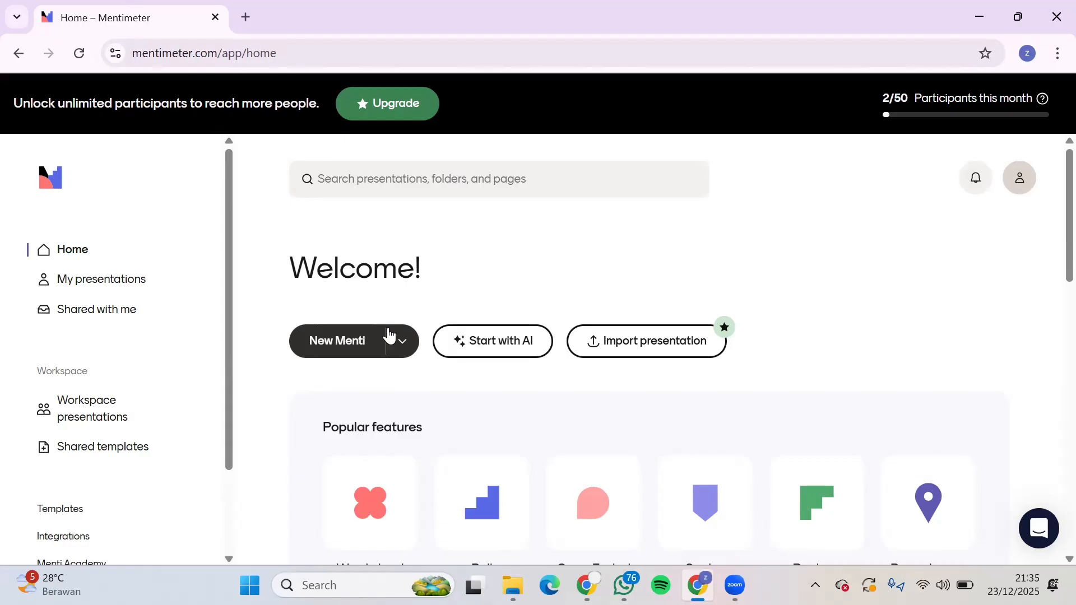
- Create a new Menti from scratch with a Multiple Choice question as its first slide
{"action": "left_click", "coordinate": [339, 347]}
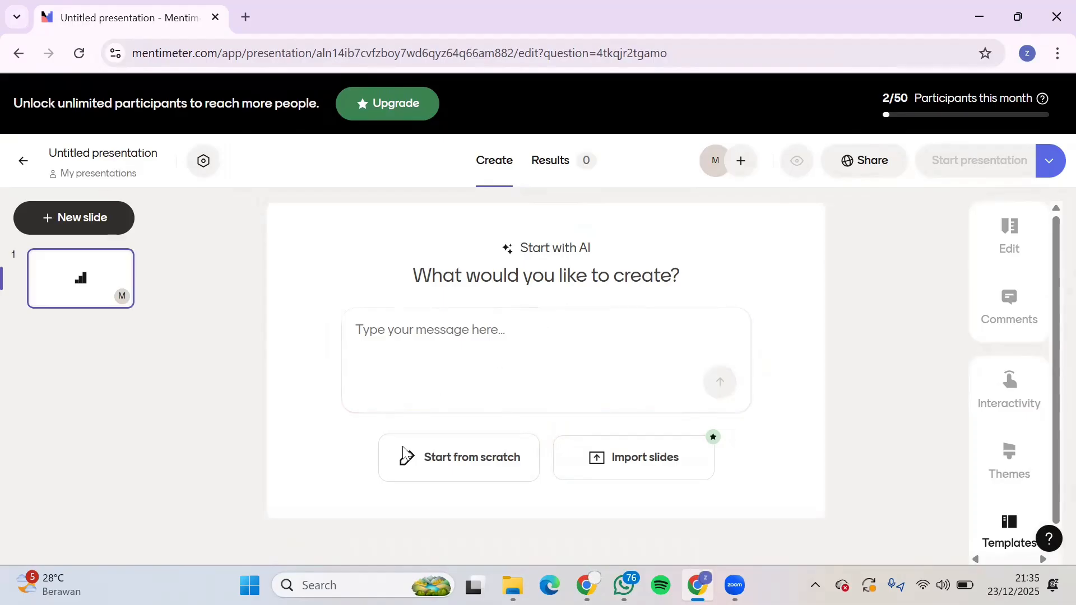
{"action": "left_click", "coordinate": [431, 465]}
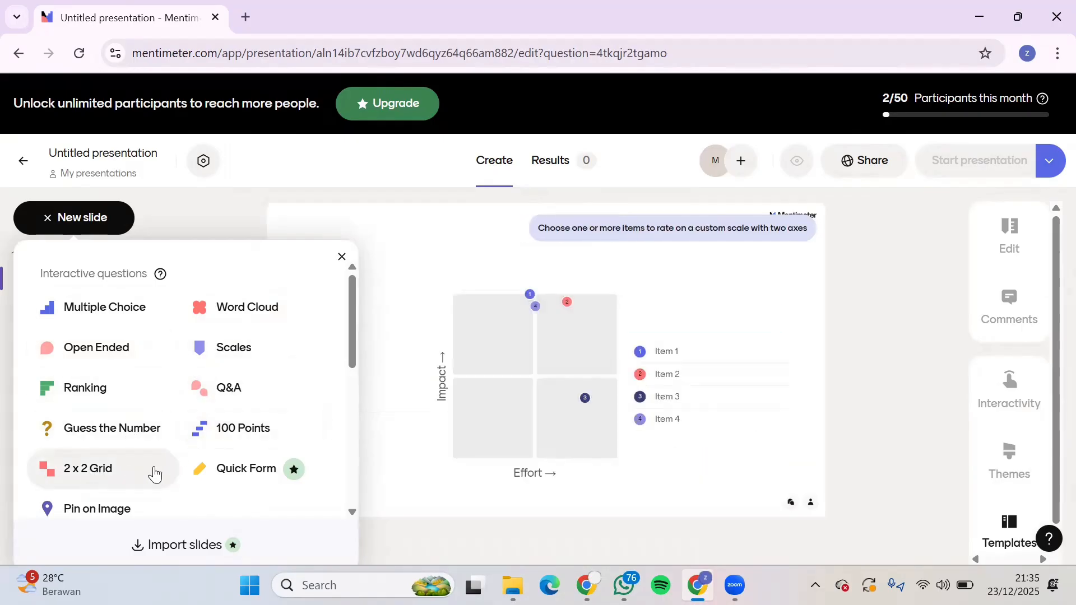
{"action": "scroll", "coordinate": [153, 439], "scroll_direction": "down", "scroll_amount": 5}
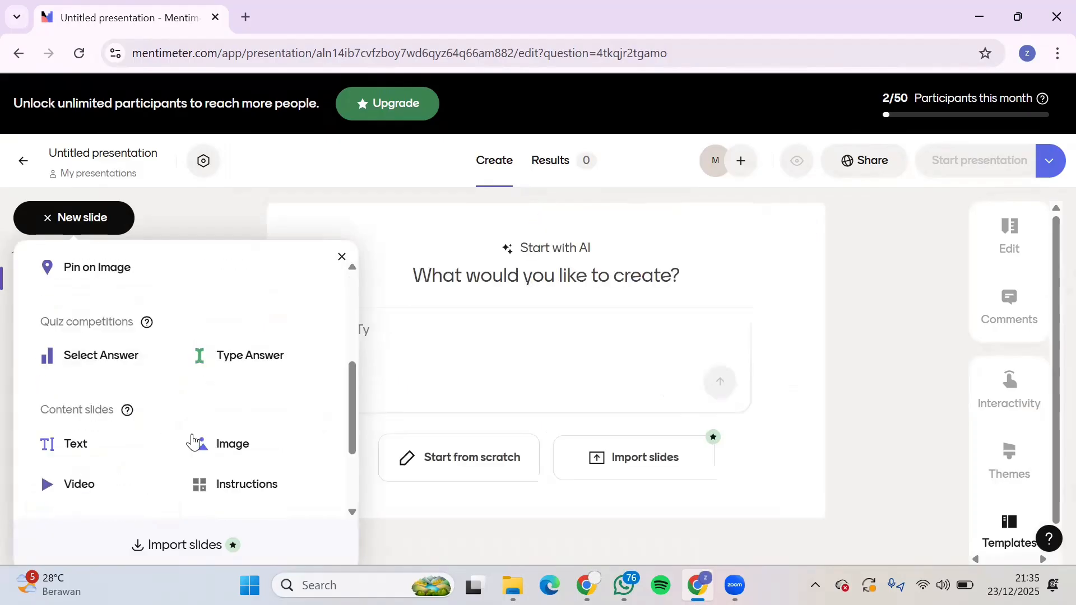
{"action": "scroll", "coordinate": [198, 441], "scroll_direction": "up", "scroll_amount": 5}
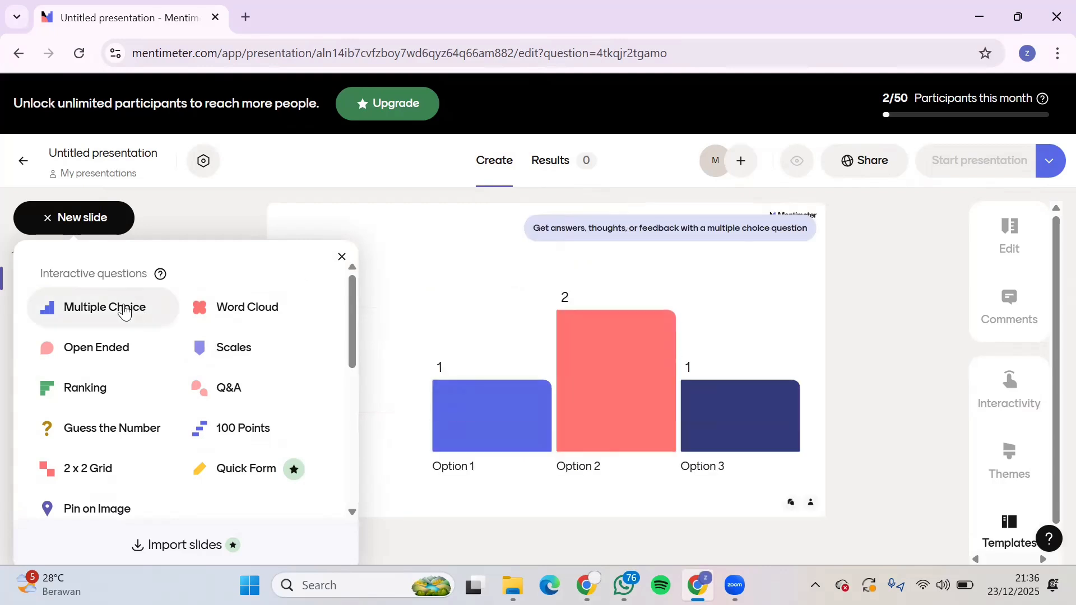
{"action": "left_click", "coordinate": [125, 312]}
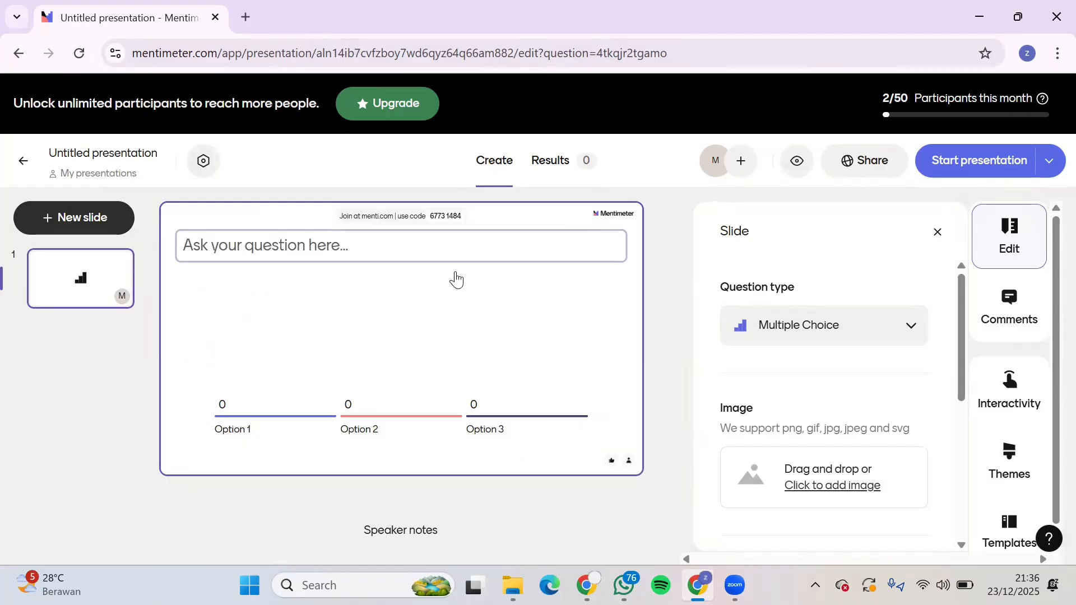
- Enter "Contoh kendaraan roda dua adalah" as the question of the Multiple Choice slide
{"action": "left_click", "coordinate": [445, 245]}
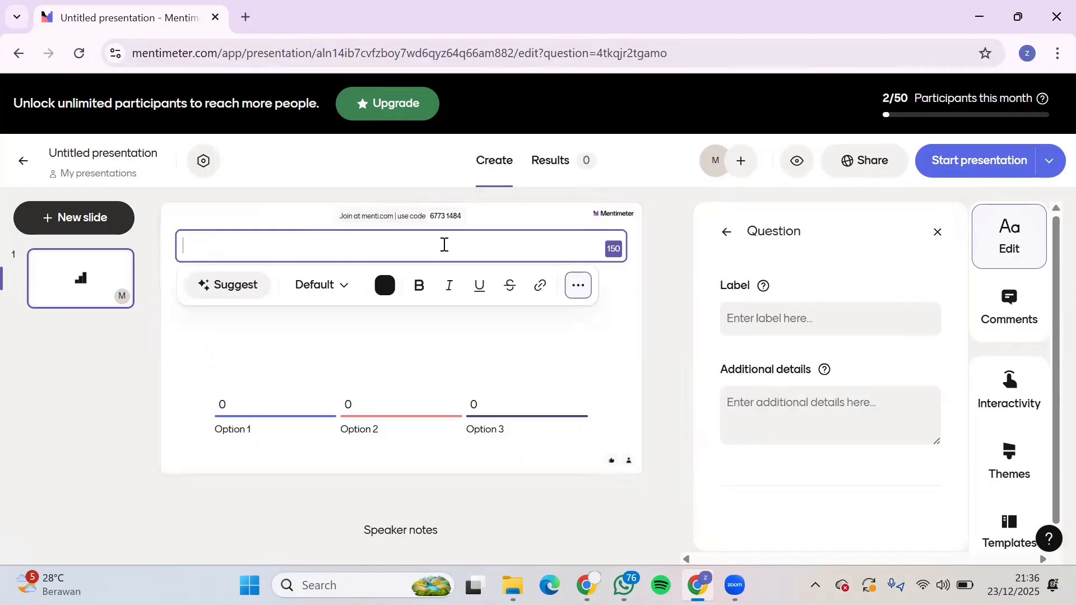
{"action": "type", "text": "Contoh kendar"}
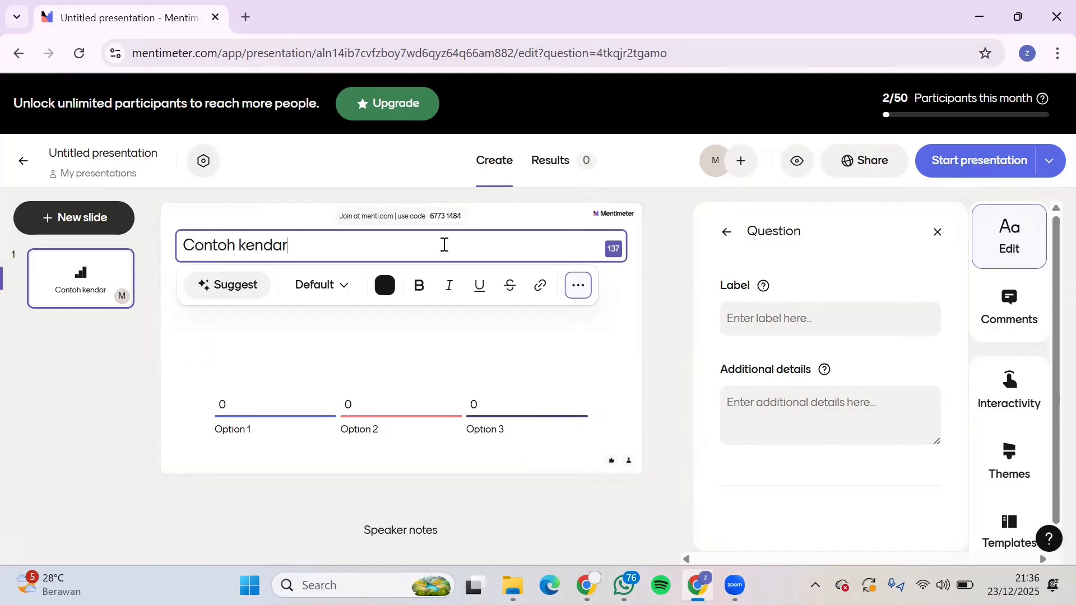
{"action": "type", "text": "aan roda d"}
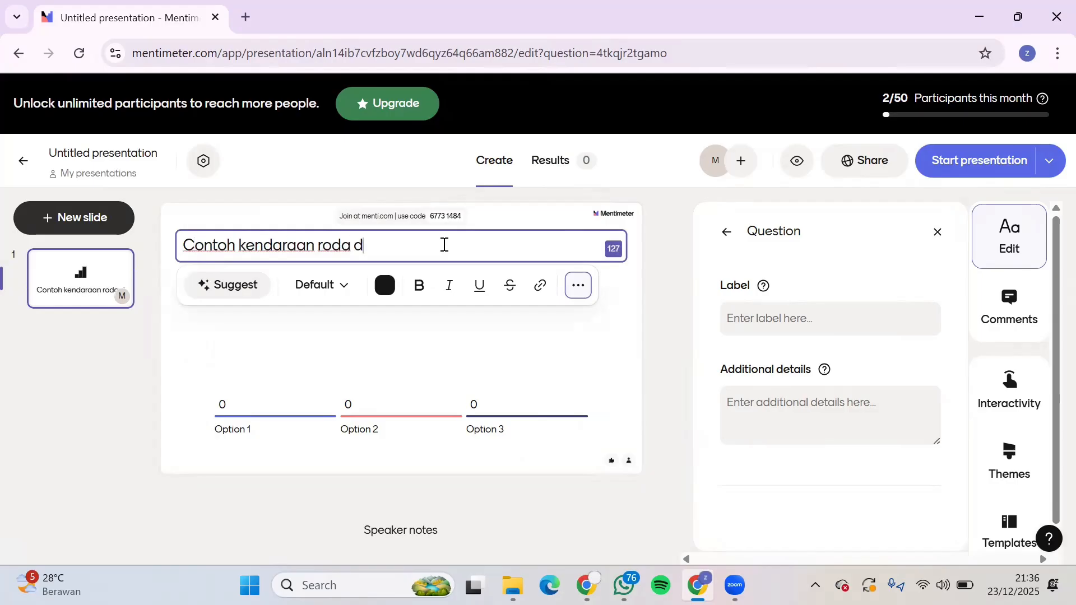
{"action": "type", "text": "ua adalah"}
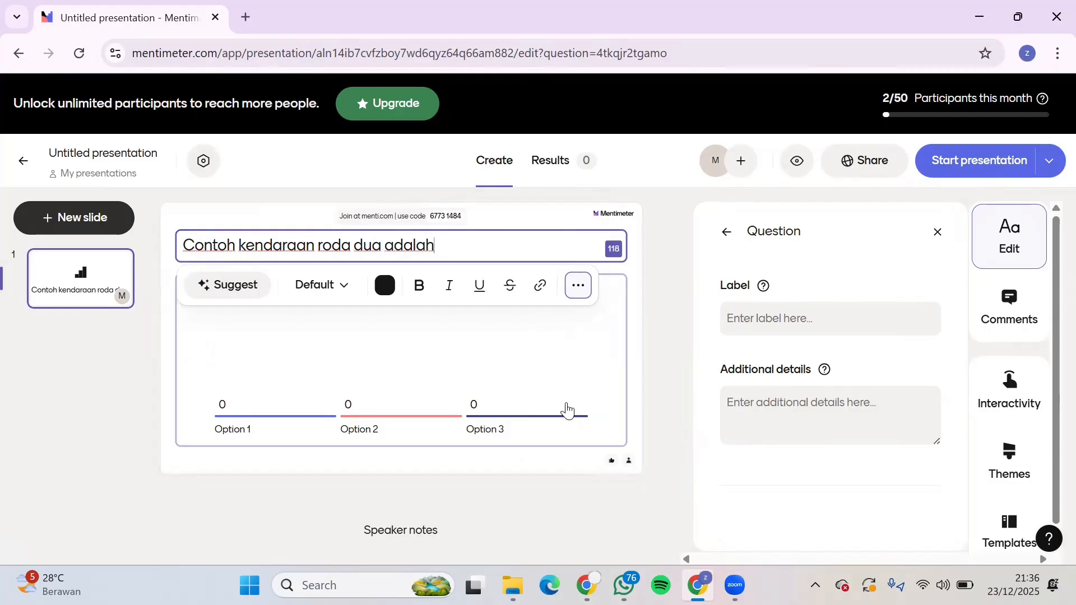
{"action": "left_click", "coordinate": [493, 473]}
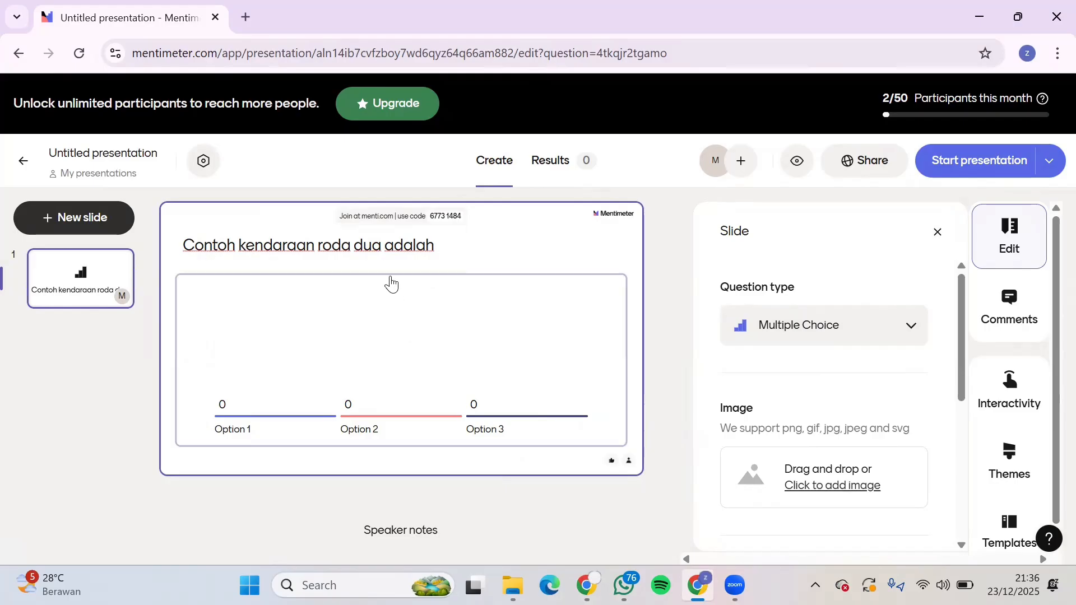
- Fill in the three answer options as "motor", "mobil" and "bis", without keeping a fourth option
{"action": "left_click", "coordinate": [399, 341]}
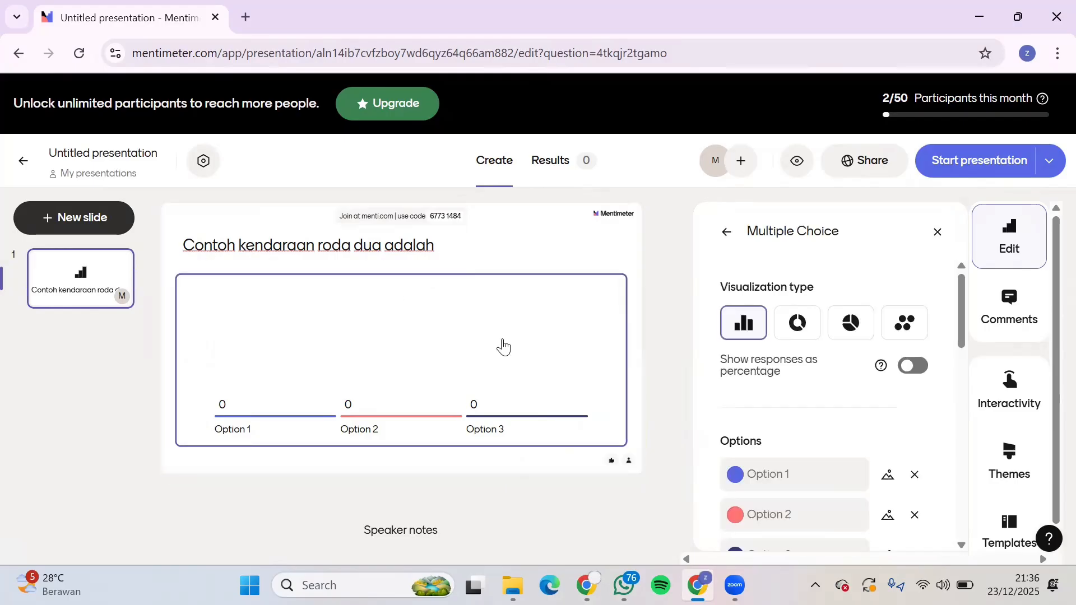
{"action": "scroll", "coordinate": [785, 407], "scroll_direction": "down", "scroll_amount": 2}
{"action": "left_click", "coordinate": [808, 394]}
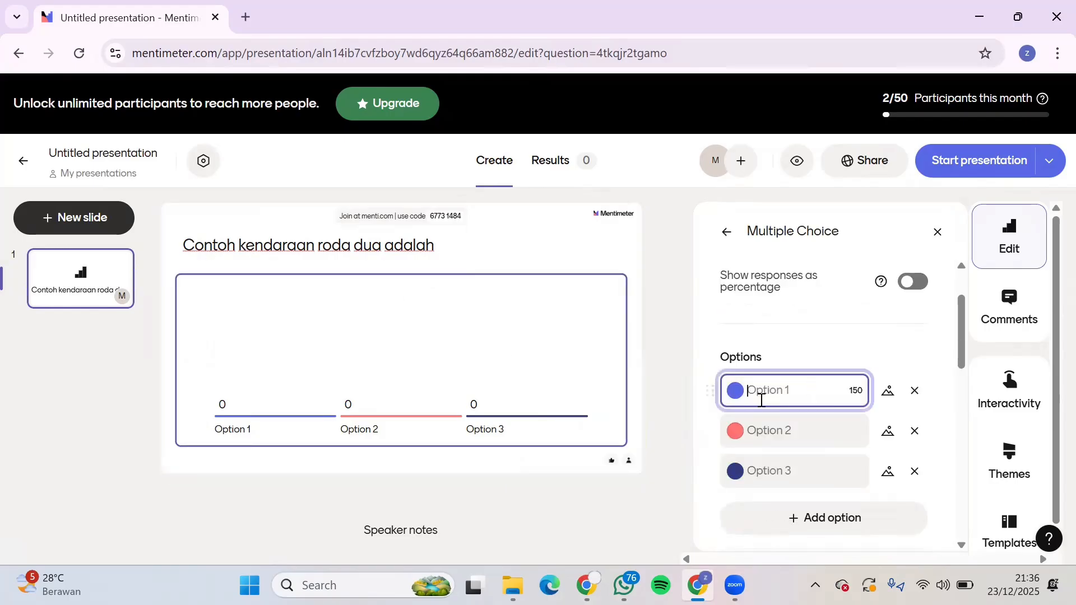
{"action": "type", "text": "motor"}
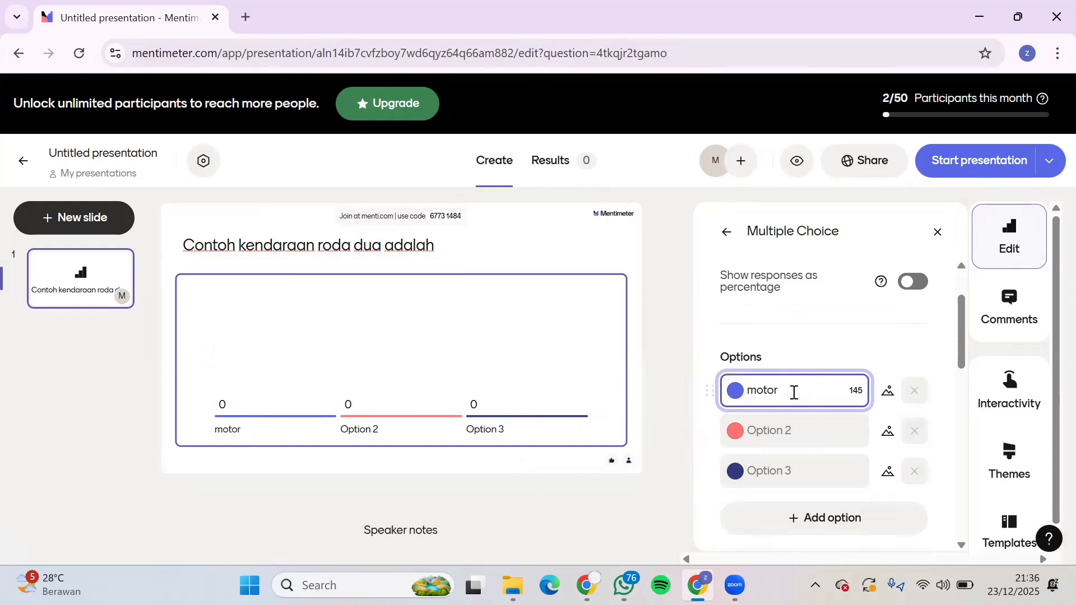
{"action": "left_click", "coordinate": [823, 420]}
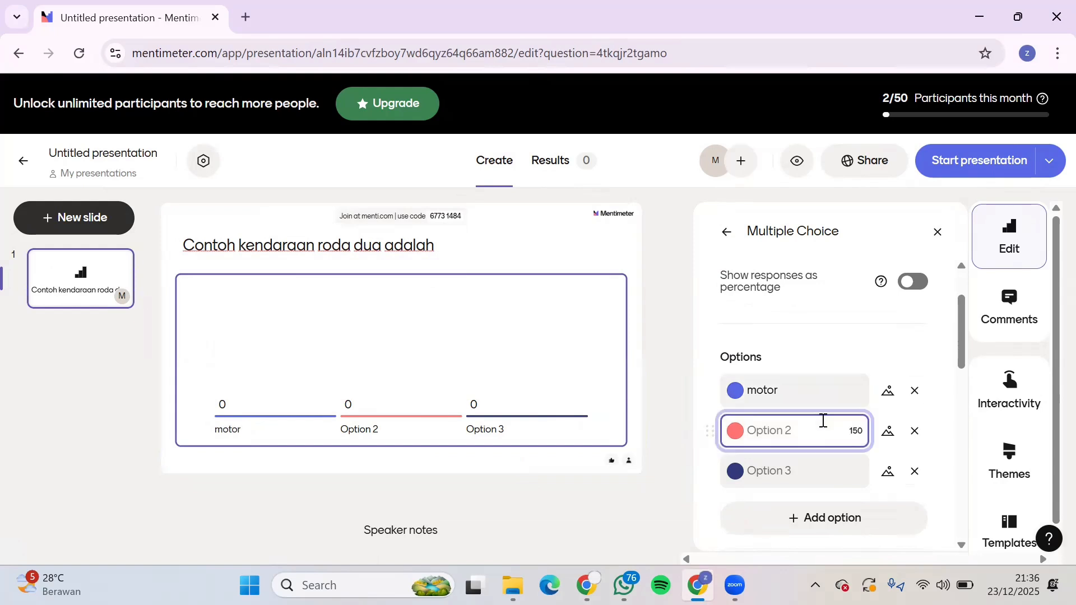
{"action": "type", "text": "mobil"}
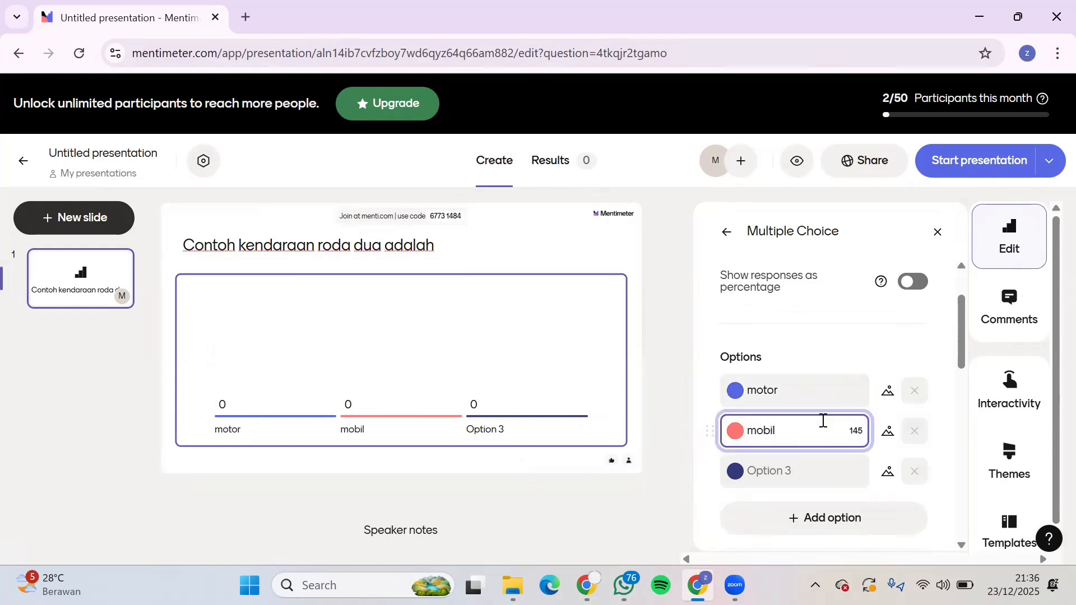
{"action": "left_click", "coordinate": [811, 458]}
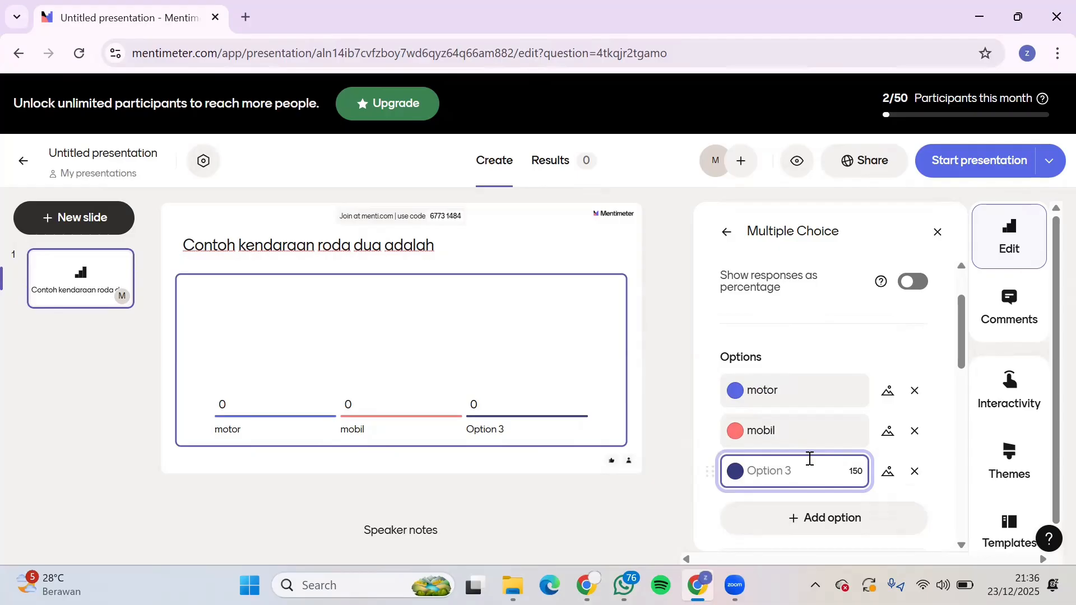
{"action": "type", "text": "bis"}
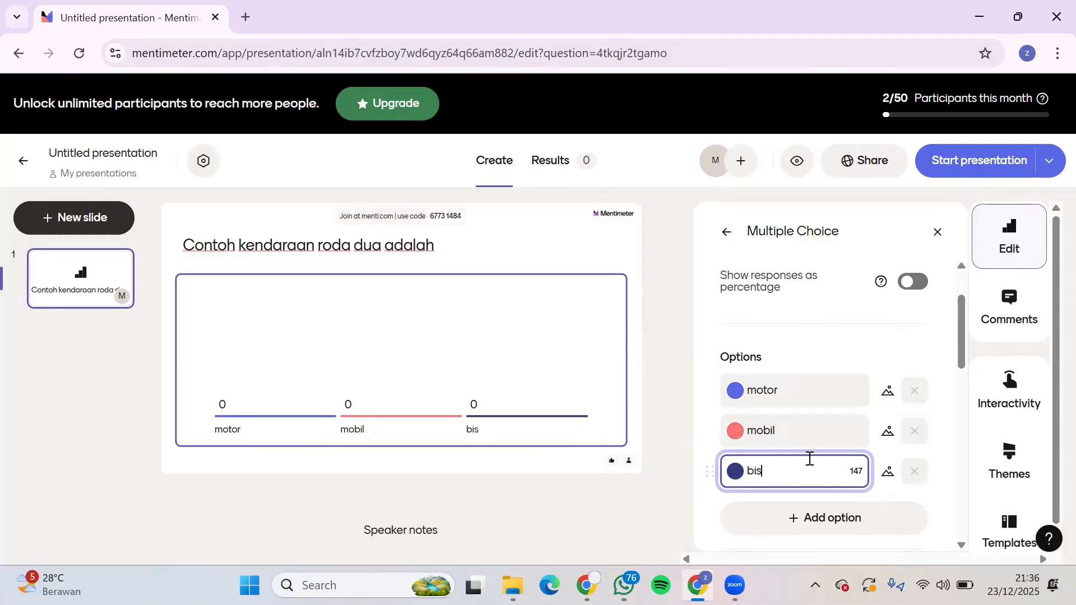
{"action": "key", "text": "Return"}
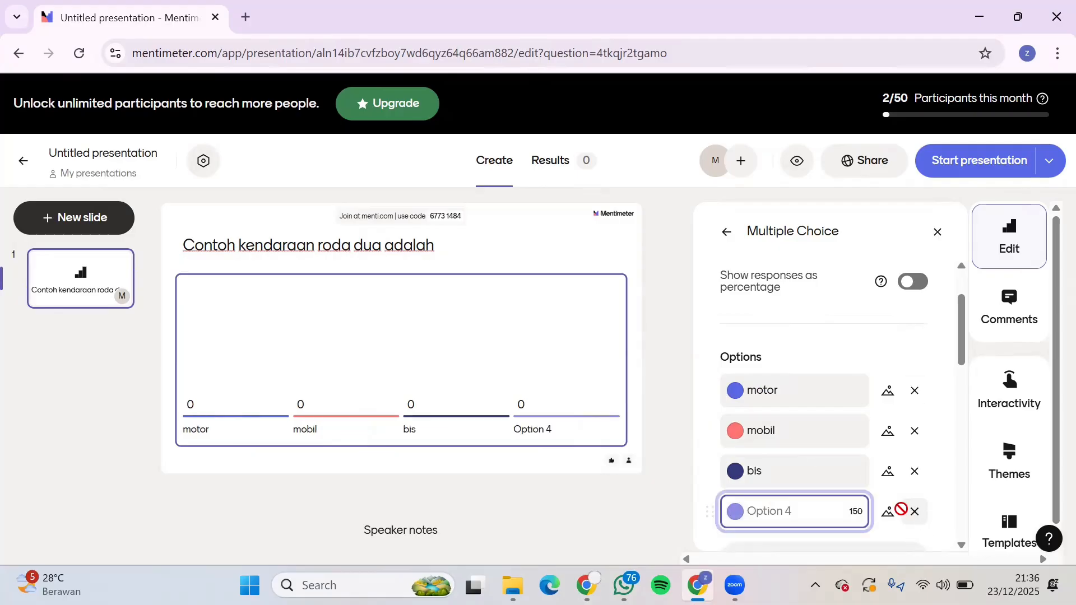
{"action": "left_click", "coordinate": [904, 510]}
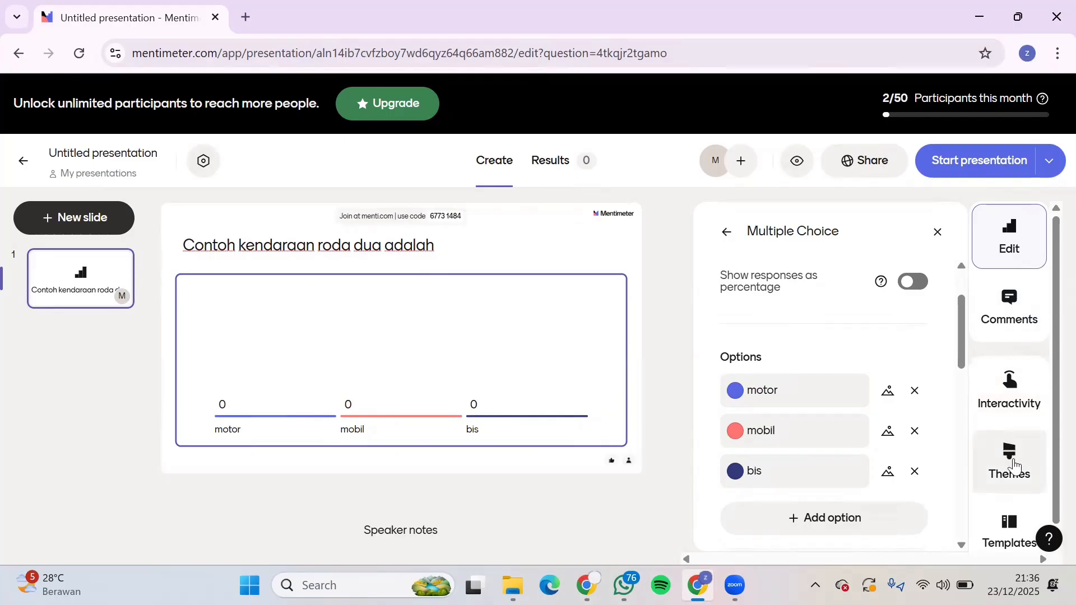
- Browse the default themes and apply Menti Dark to the presentation
{"action": "left_click", "coordinate": [1013, 465]}
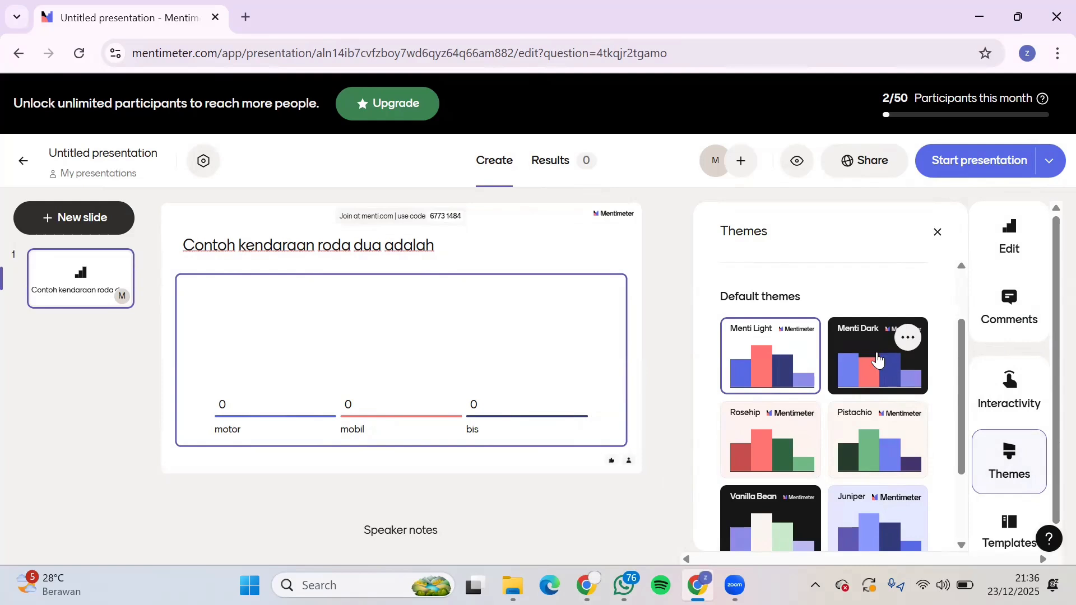
{"action": "scroll", "coordinate": [863, 443], "scroll_direction": "down", "scroll_amount": 2}
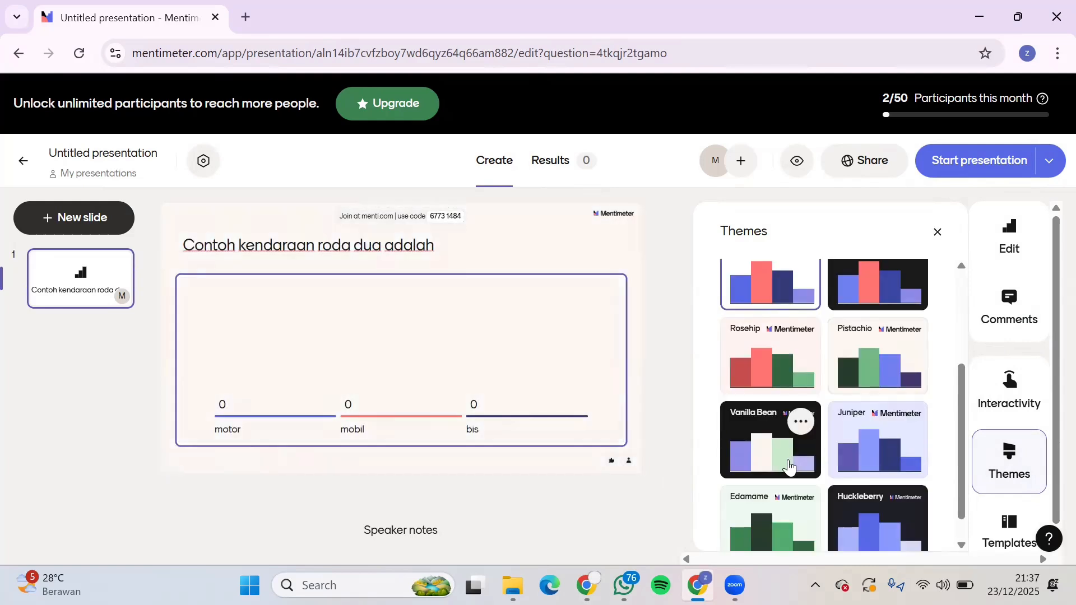
{"action": "scroll", "coordinate": [785, 426], "scroll_direction": "down", "scroll_amount": 1}
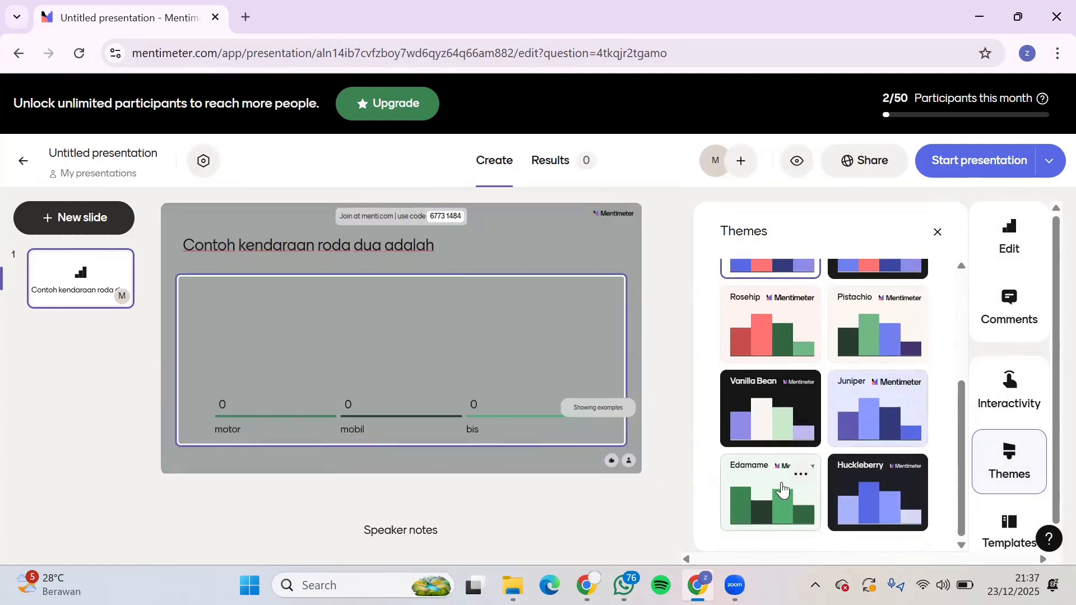
{"action": "scroll", "coordinate": [844, 391], "scroll_direction": "up", "scroll_amount": 3}
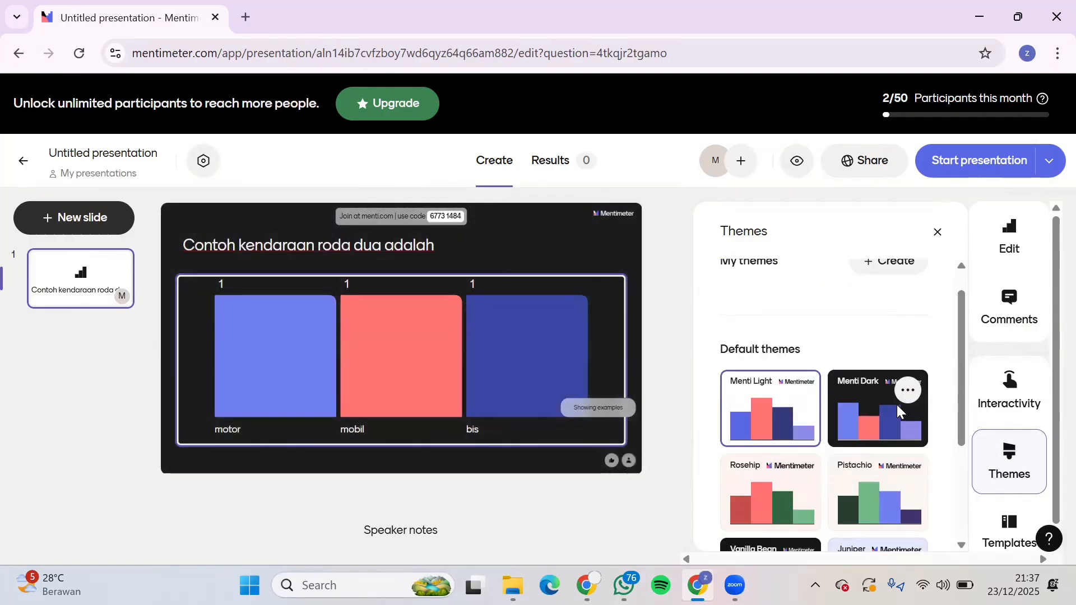
{"action": "left_click", "coordinate": [888, 424]}
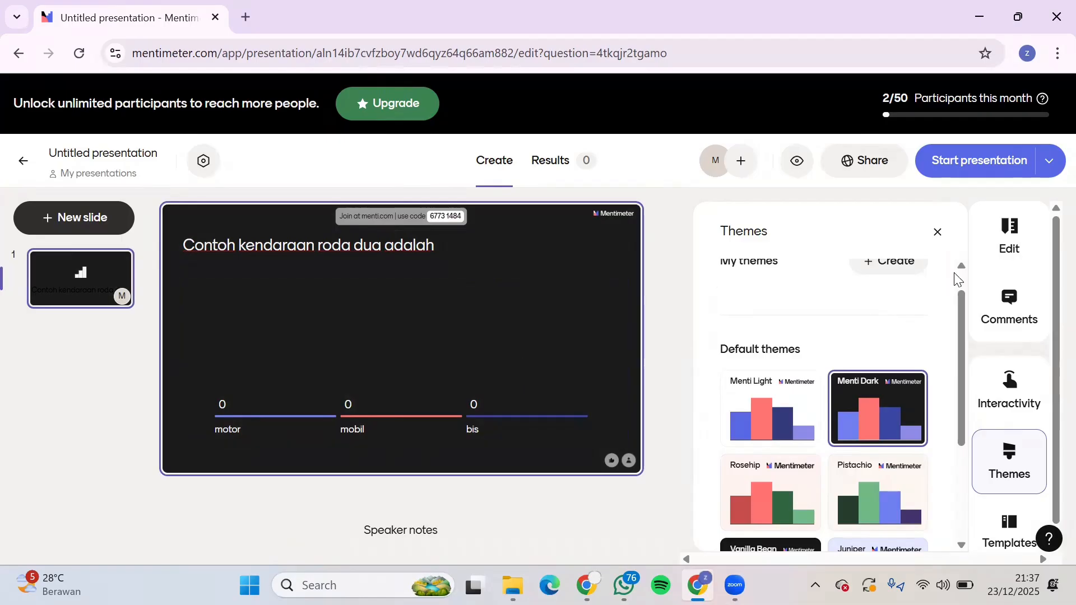
{"action": "left_click", "coordinate": [938, 233]}
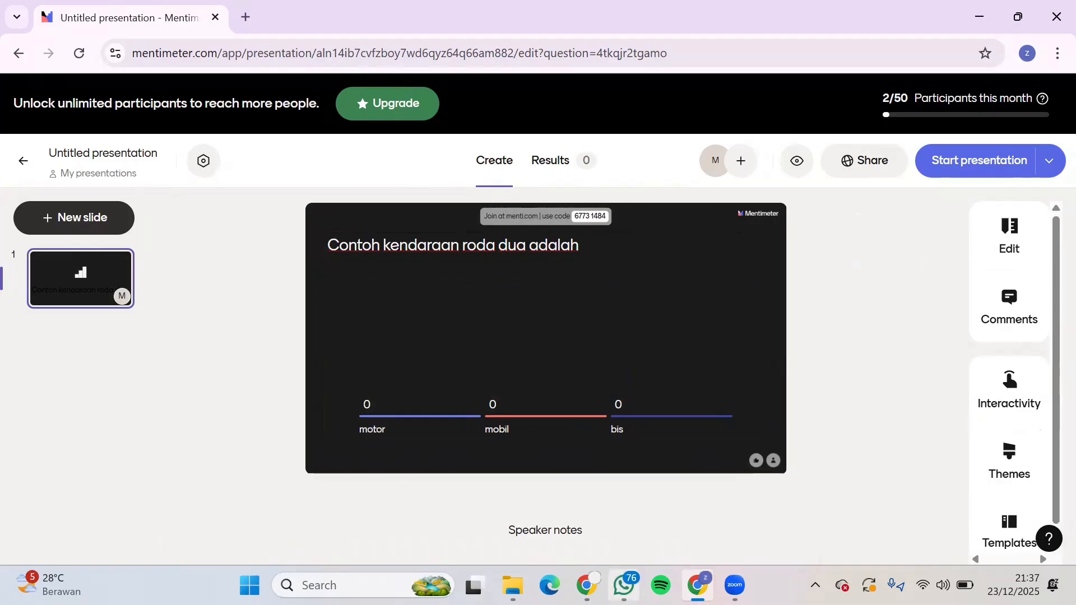
- Switch to the participant browser window and join the presentation on menti.com with the code 6773 1484
{"action": "mouse_move", "coordinate": [587, 586]}
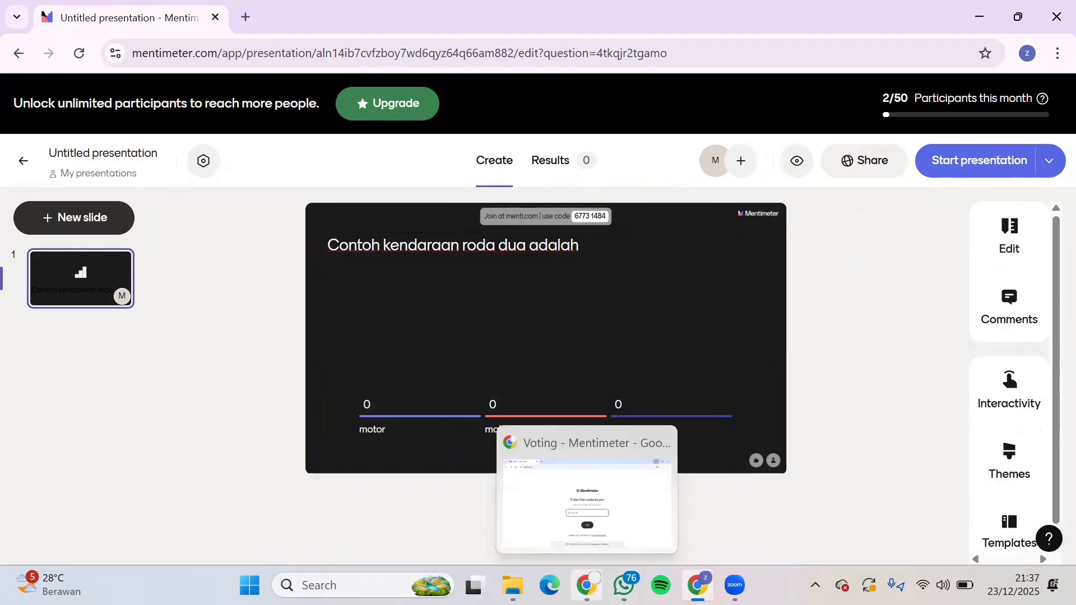
{"action": "left_click", "coordinate": [587, 585]}
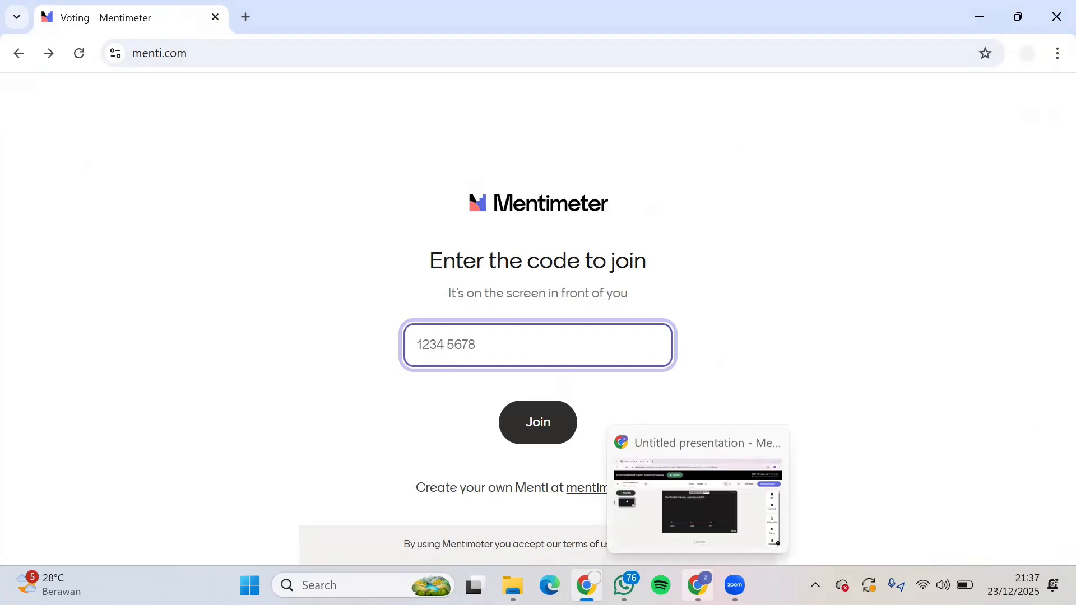
{"action": "left_click", "coordinate": [699, 586]}
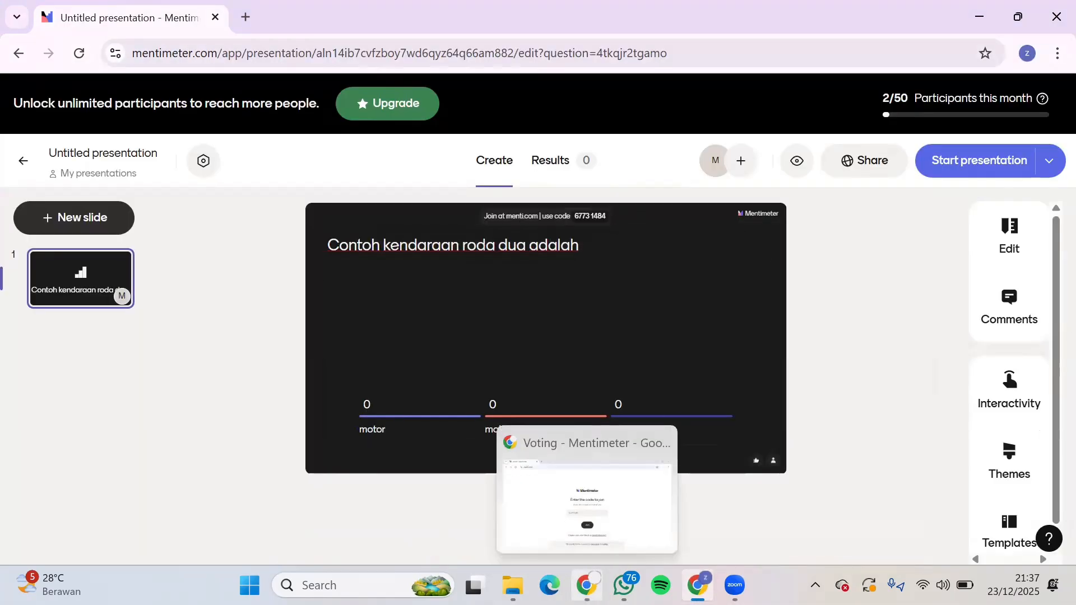
{"action": "left_click", "coordinate": [586, 585]}
{"action": "type", "text": "677"}
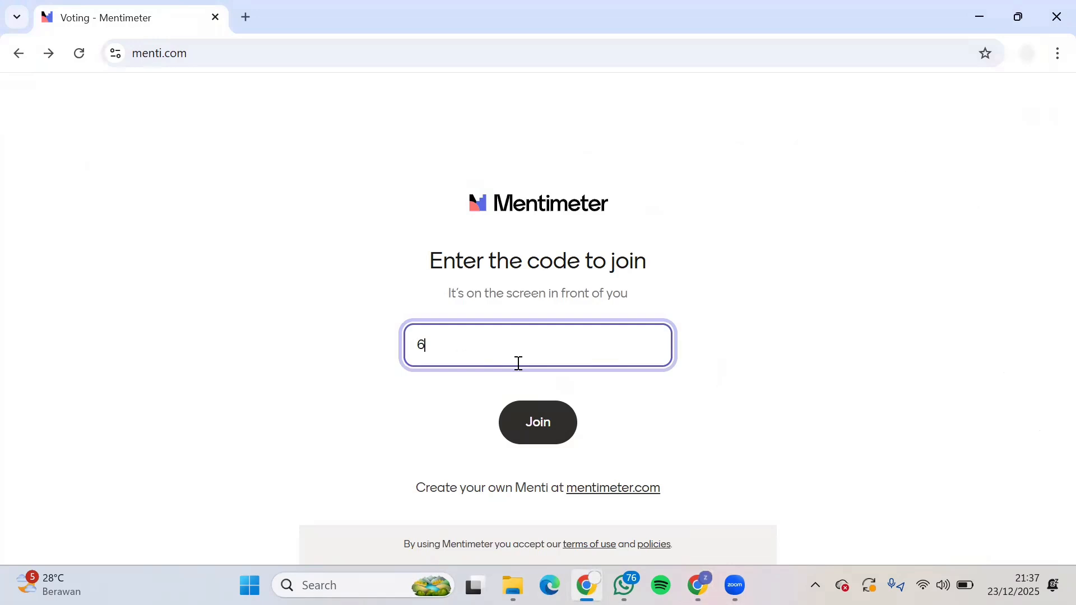
{"action": "type", "text": "3 1484"}
{"action": "key", "text": "Return"}
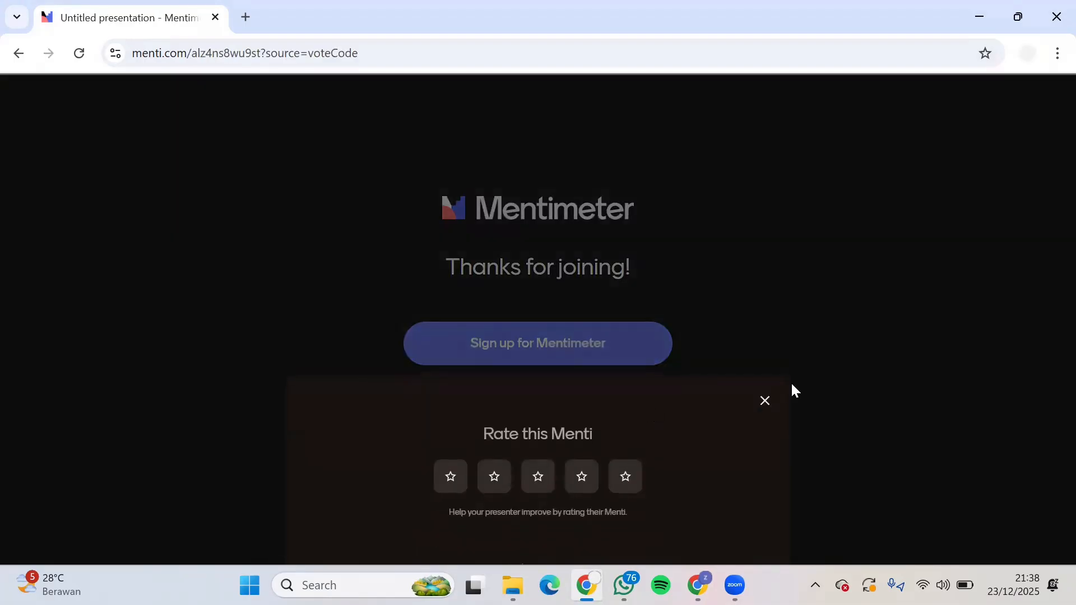
- Dismiss the Menti rating prompt and reload the participant's voting page
{"action": "left_click", "coordinate": [766, 401]}
{"action": "left_click", "coordinate": [531, 401]}
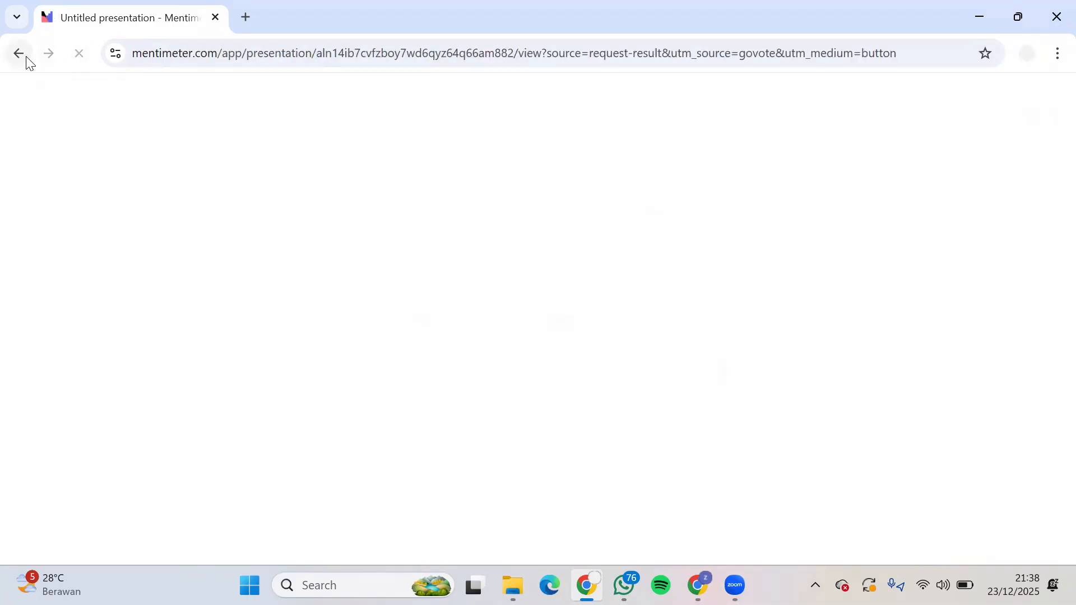
{"action": "left_click", "coordinate": [20, 55]}
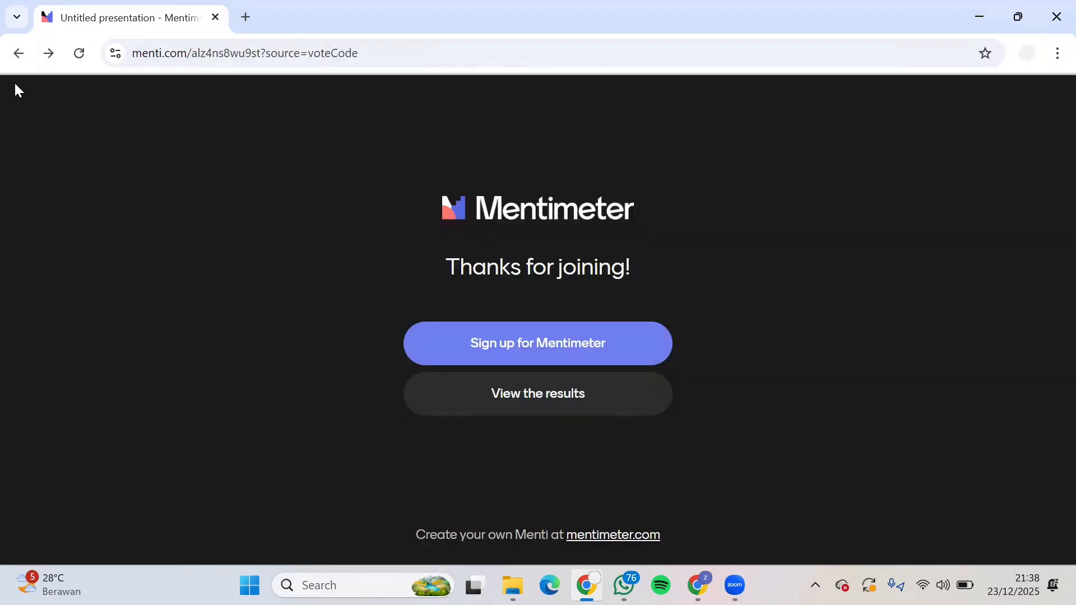
{"action": "left_click", "coordinate": [80, 62]}
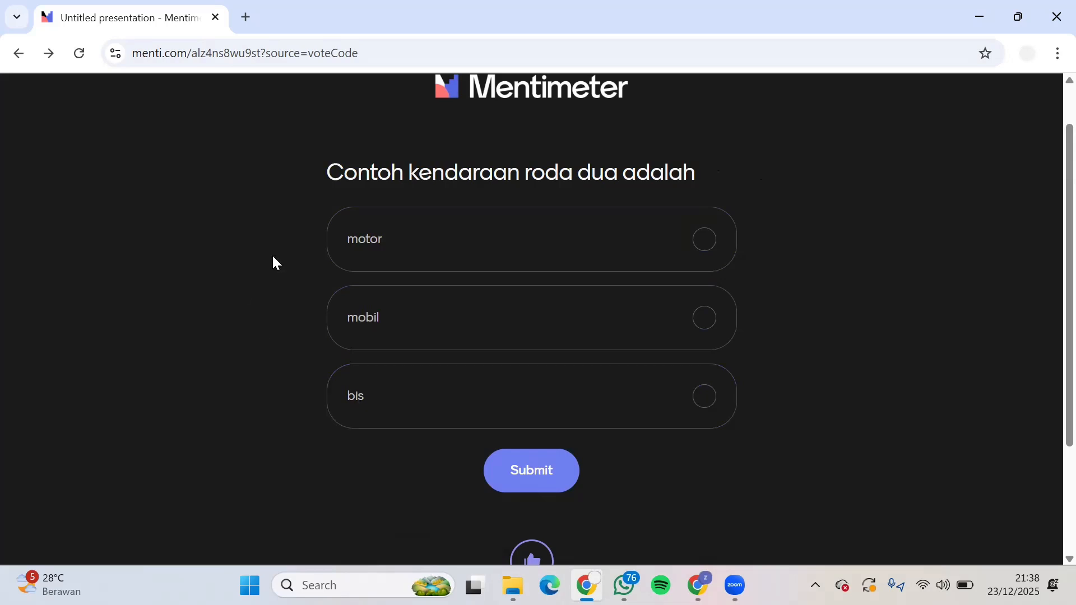
- Submit "motor" as the participant's answer and return to the presentation editor
{"action": "left_click", "coordinate": [709, 241]}
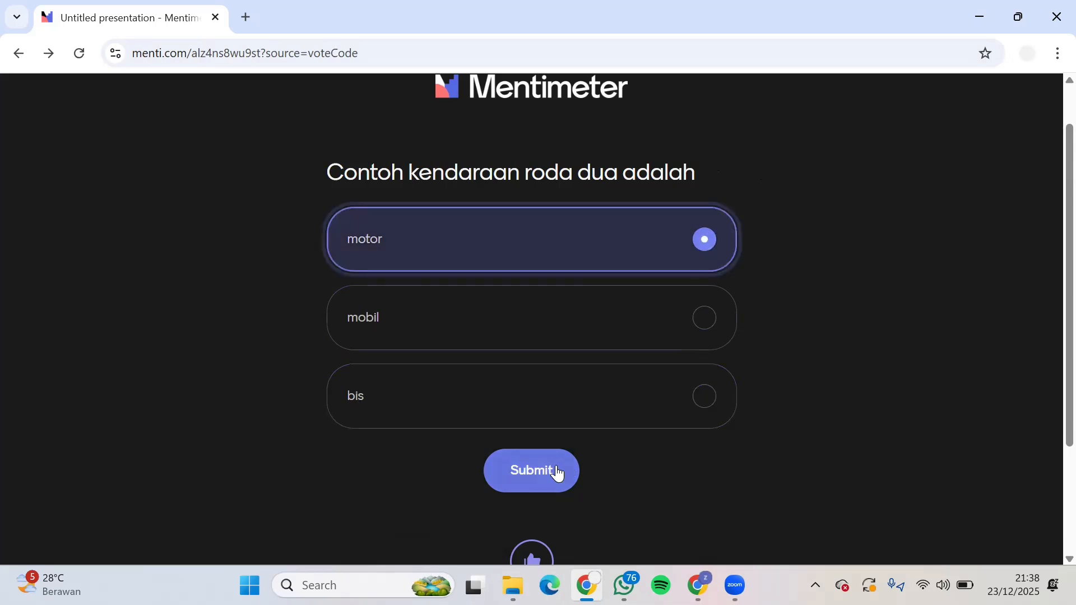
{"action": "left_click", "coordinate": [529, 474]}
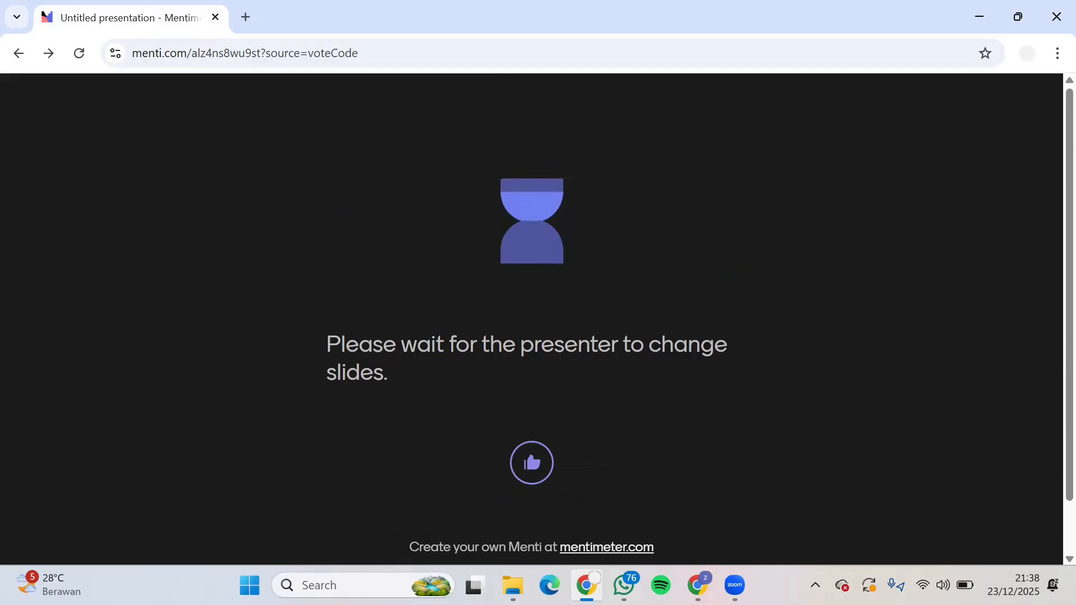
{"action": "mouse_move", "coordinate": [698, 585]}
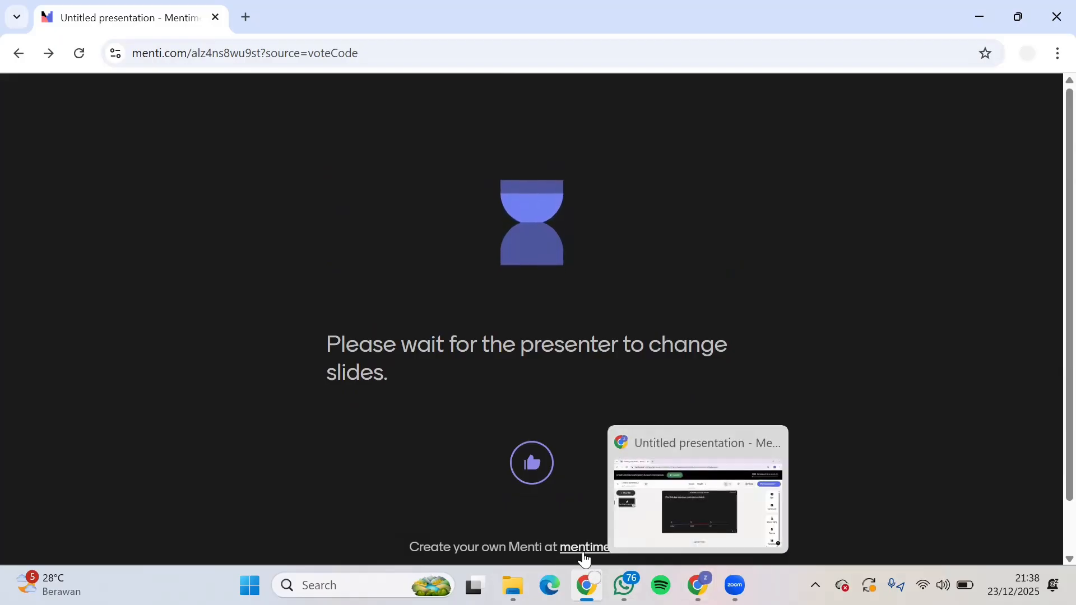
{"action": "left_click", "coordinate": [698, 585]}
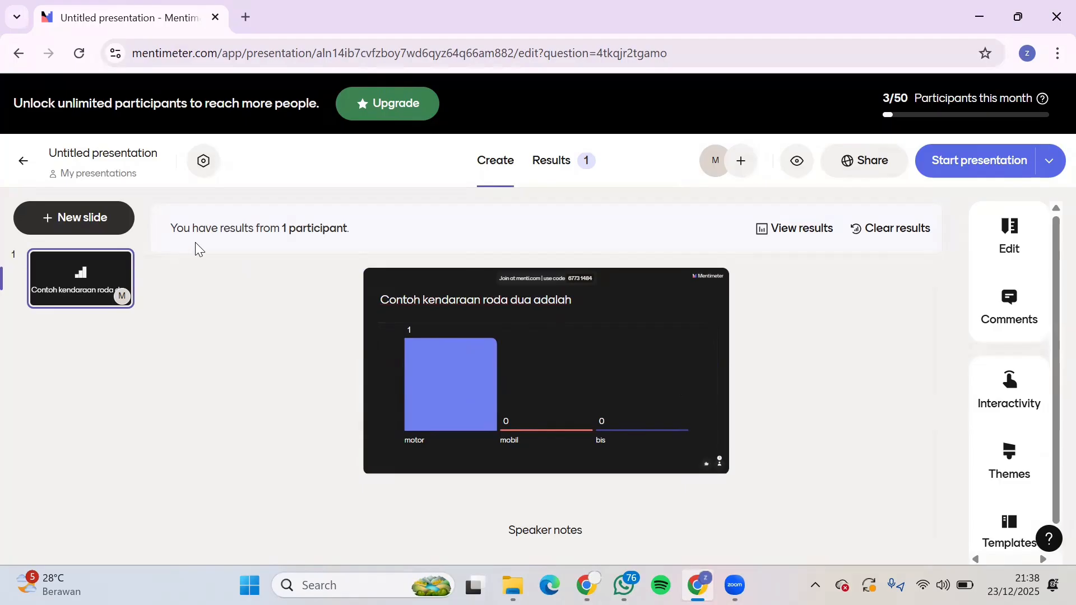
- Add a Word Cloud slide with the question "Laporan itu apasih"
{"action": "left_click", "coordinate": [98, 217]}
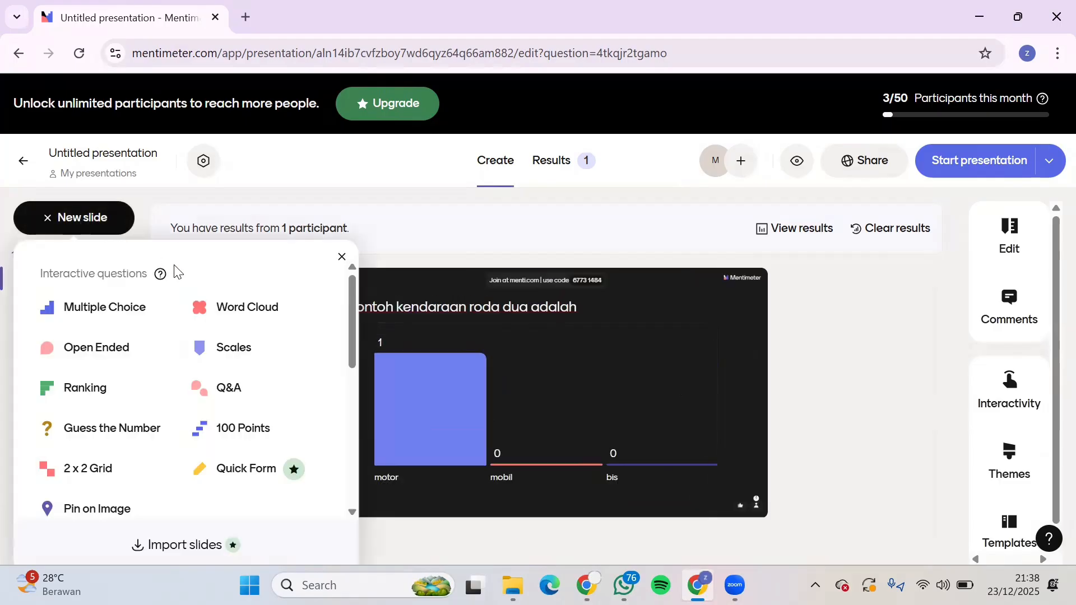
{"action": "left_click", "coordinate": [203, 312]}
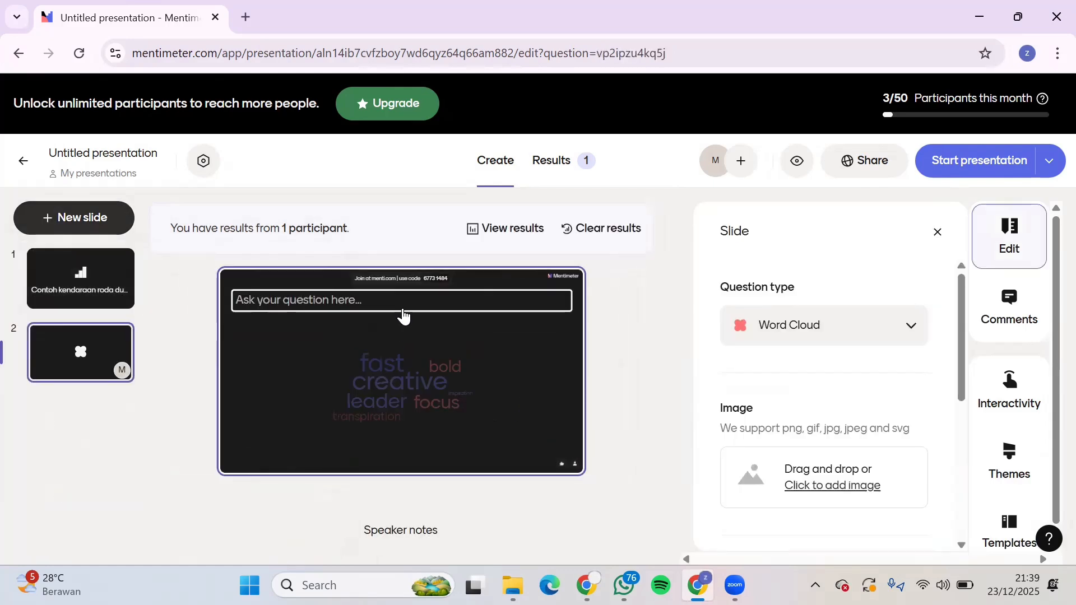
{"action": "left_click", "coordinate": [394, 302]}
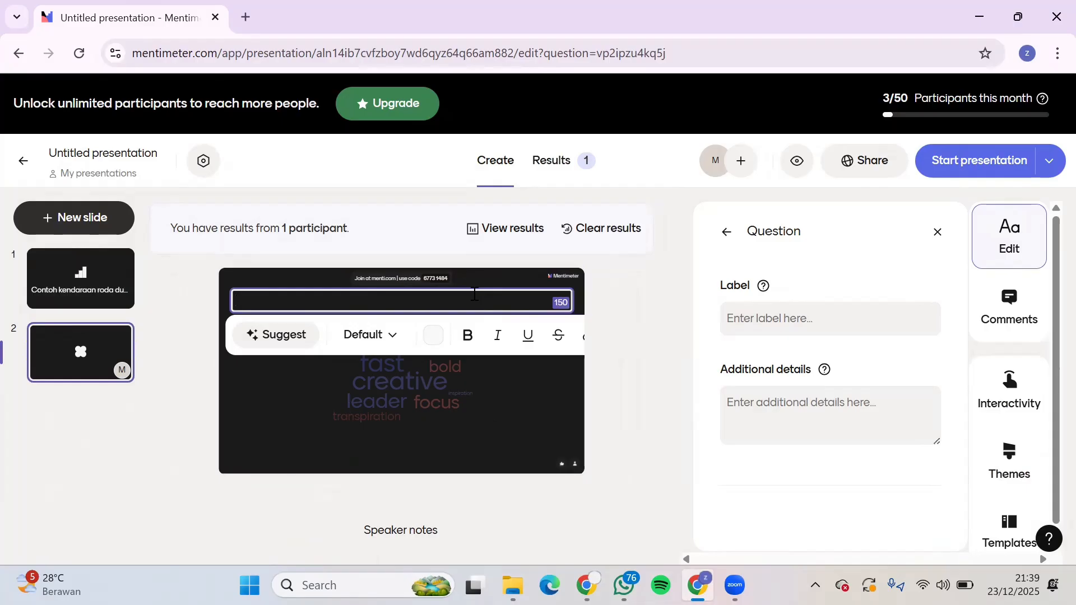
{"action": "type", "text": "Lapora"}
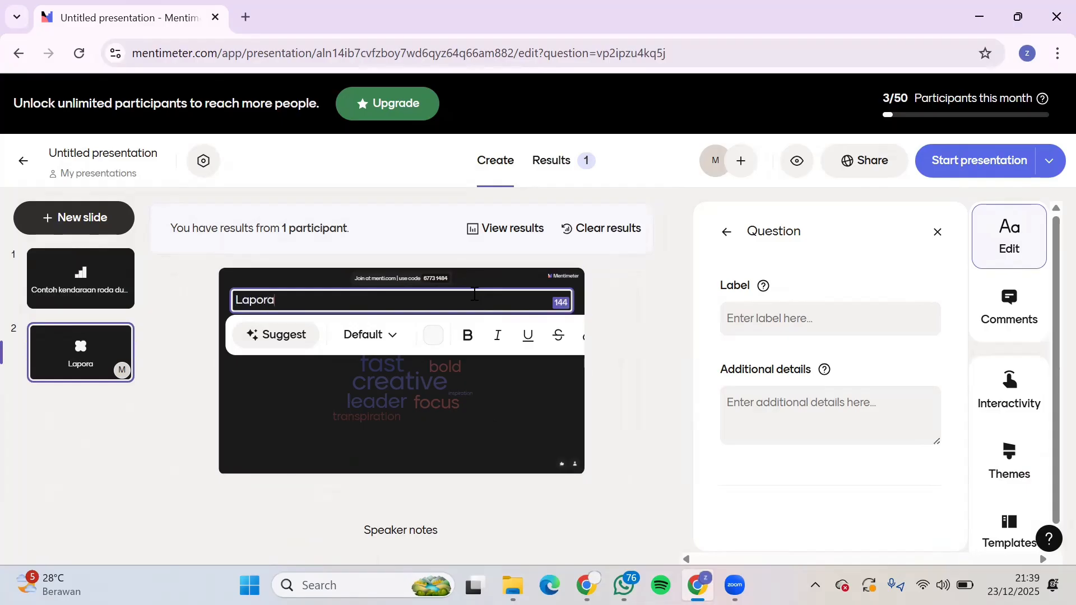
{"action": "type", "text": "n itu apasih"}
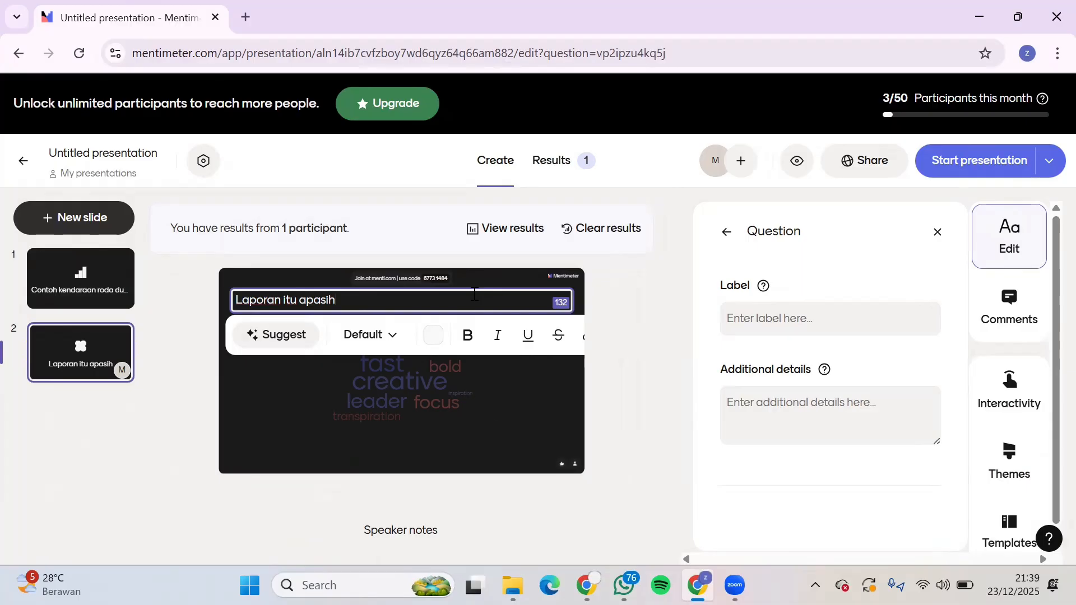
{"action": "left_click", "coordinate": [640, 348]}
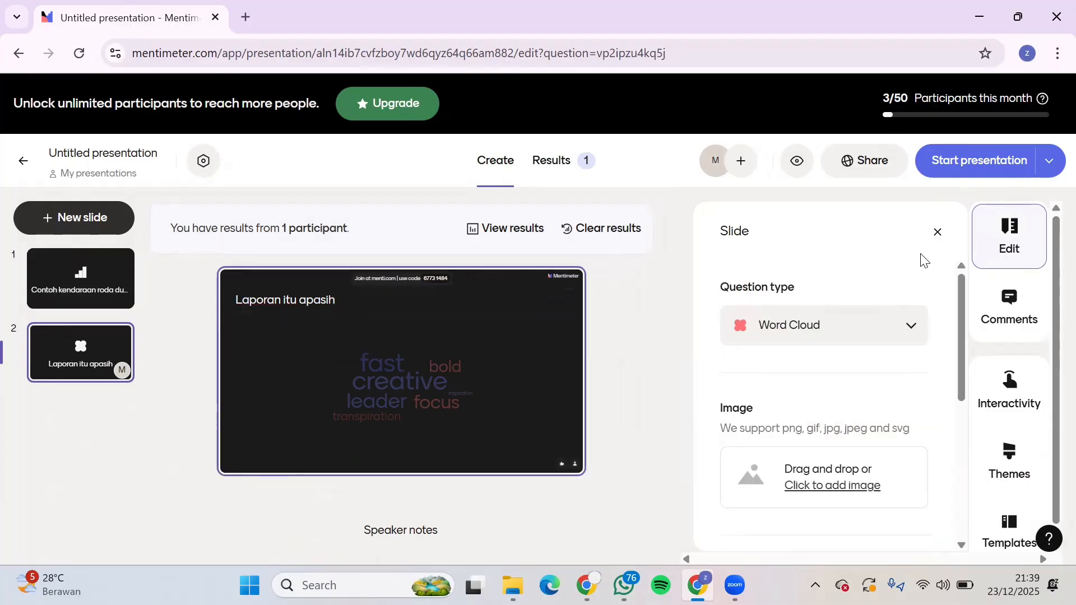
- Start presenting the Word Cloud slide and switch to the participant's voting window
{"action": "left_click", "coordinate": [968, 164]}
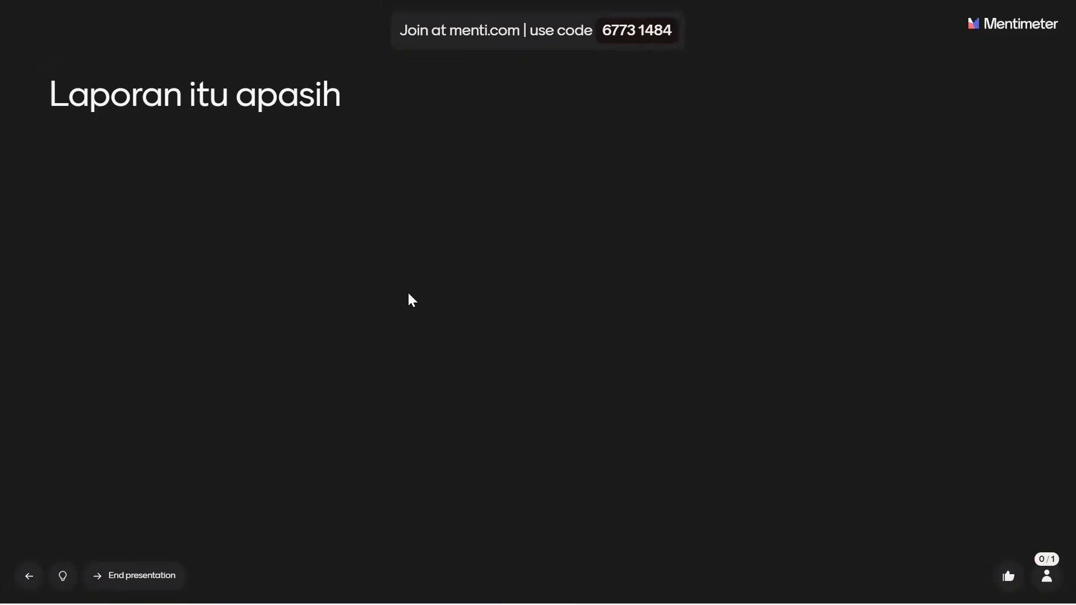
{"action": "key", "text": "super+Tab"}
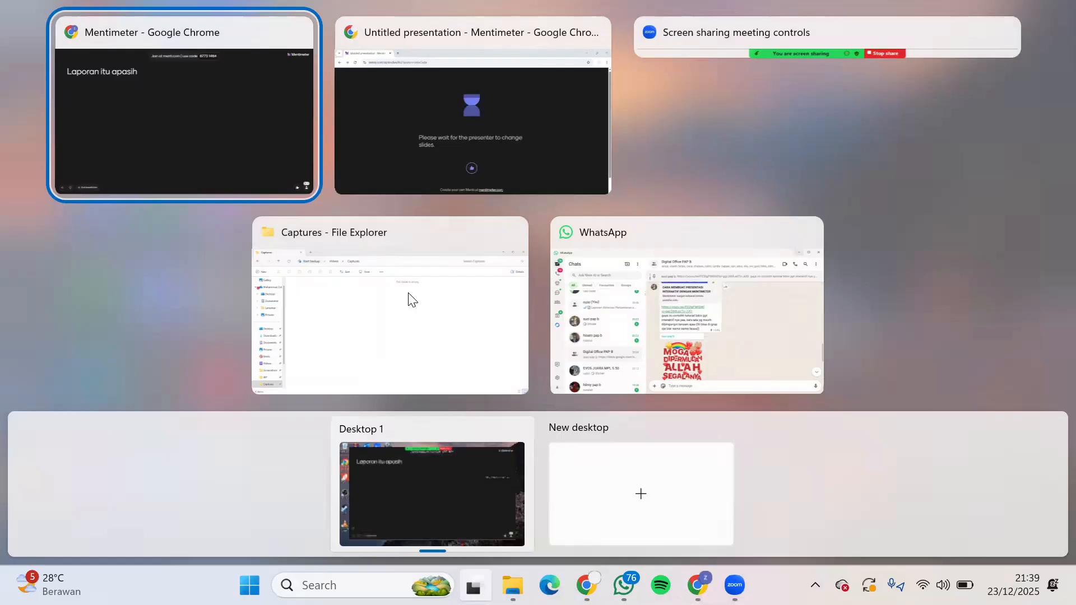
{"action": "left_click", "coordinate": [187, 125]}
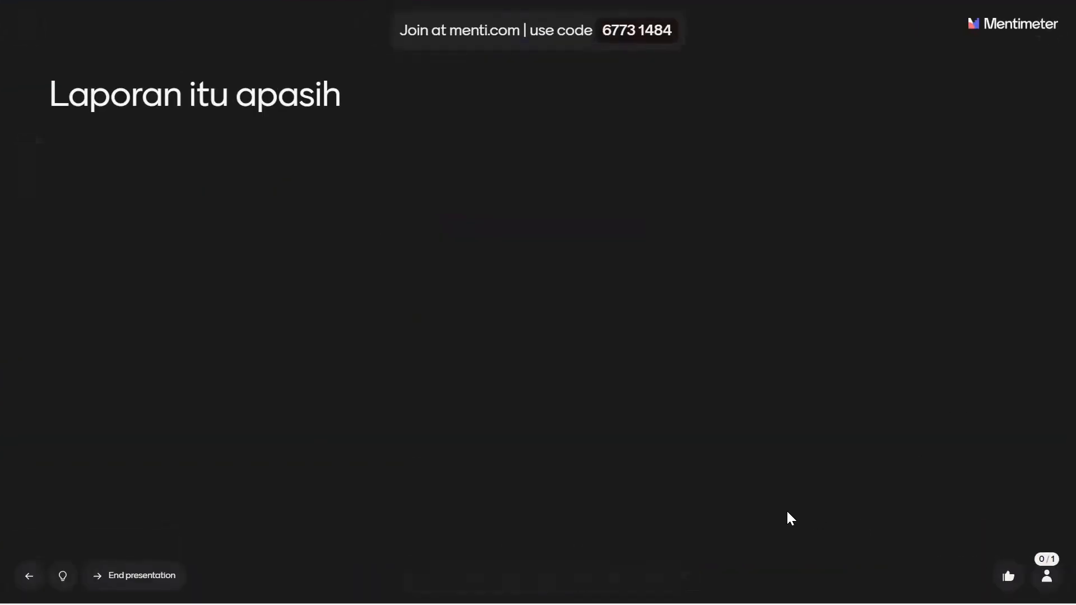
{"action": "key", "text": "super+Tab"}
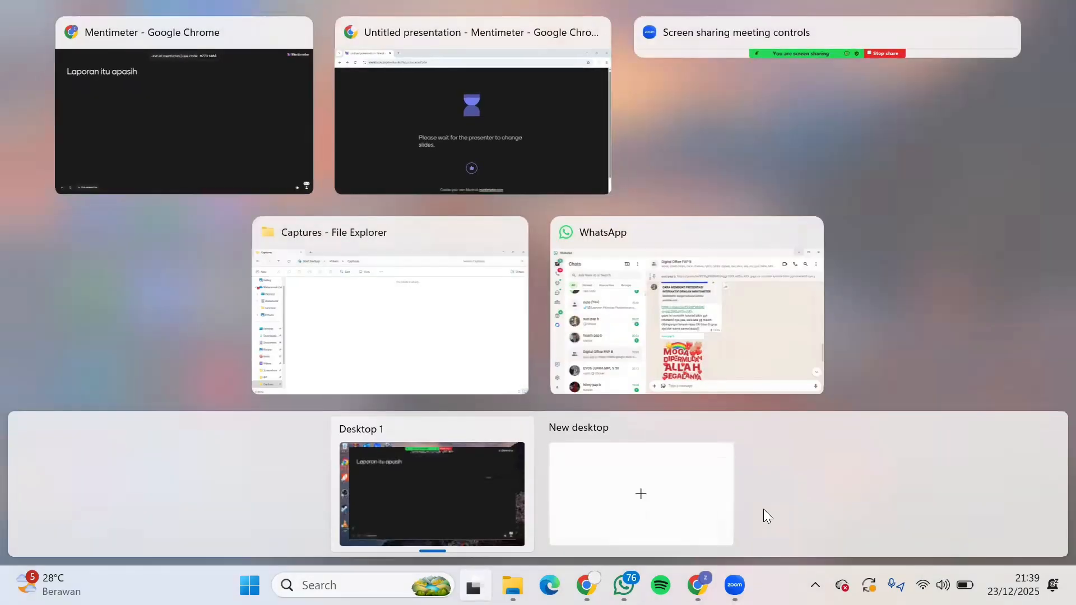
{"action": "key", "text": "super+Tab"}
{"action": "key", "text": "super+Tab"}
{"action": "key", "text": "super+Tab"}
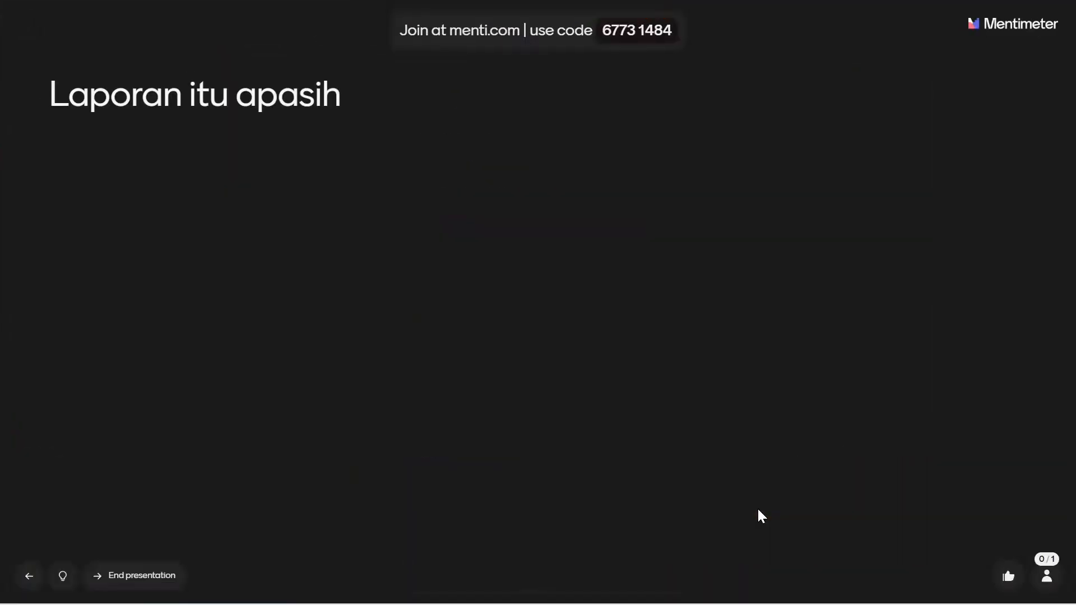
{"action": "key", "text": "super+Tab"}
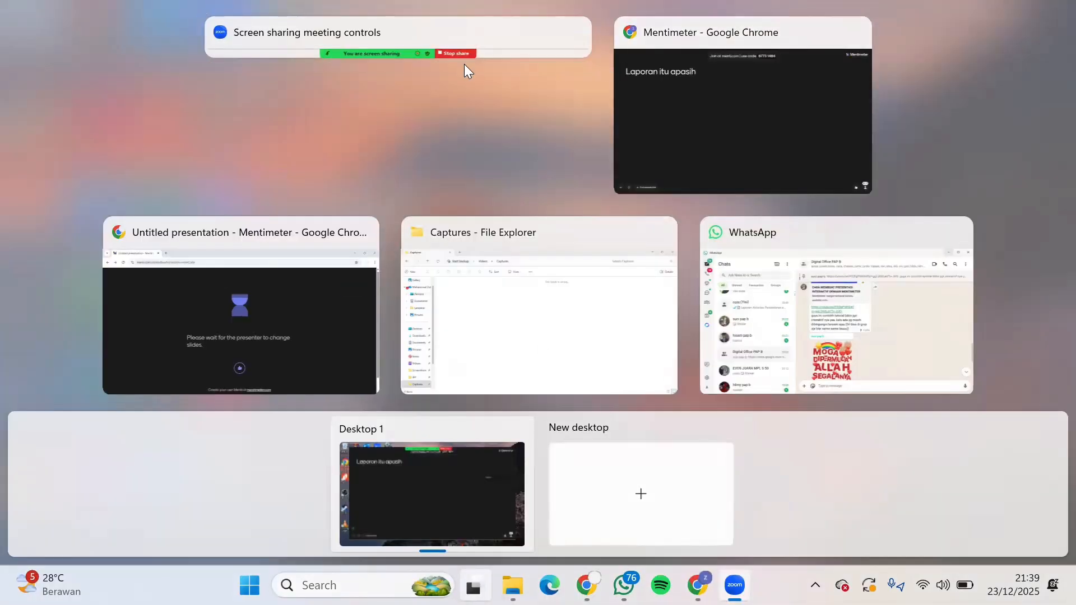
{"action": "left_click", "coordinate": [256, 296]}
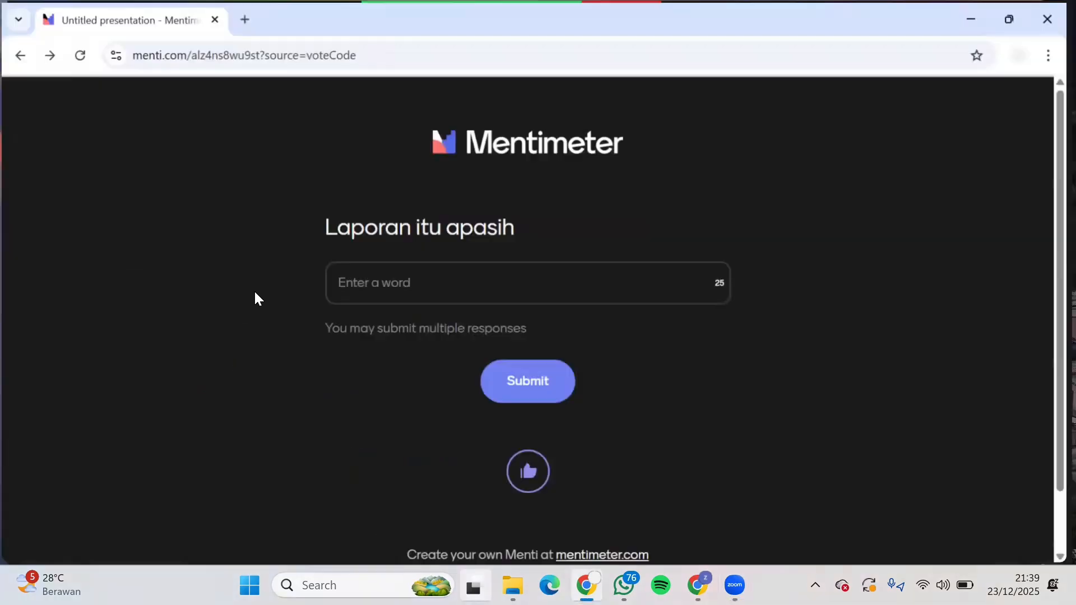
- Submit "pengumpulan data" as the participant's response to the Word Cloud question
{"action": "left_click", "coordinate": [452, 273]}
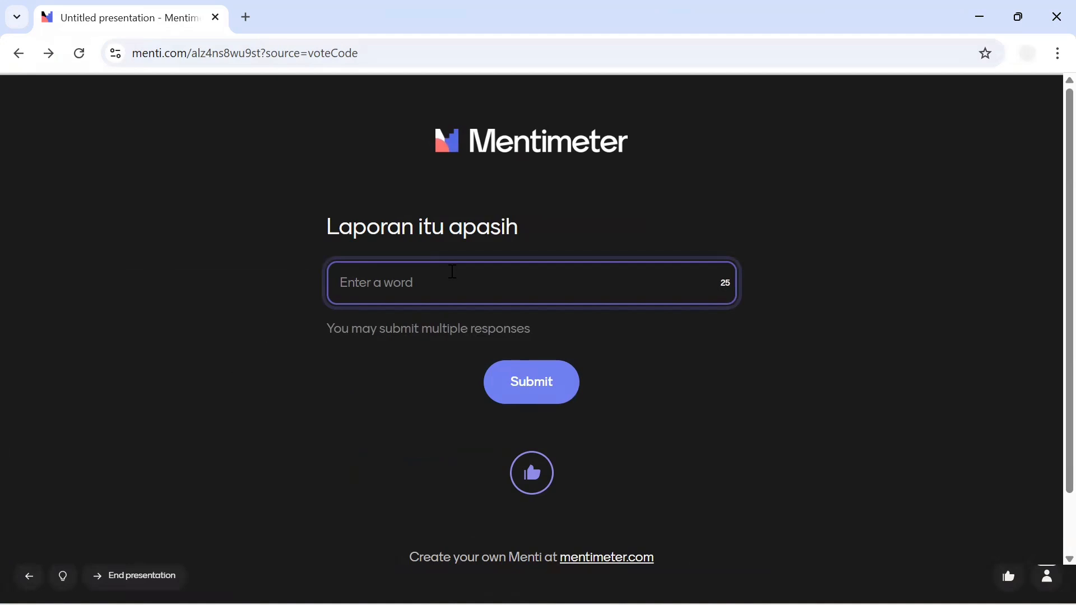
{"action": "type", "text": "pengumpulan d"}
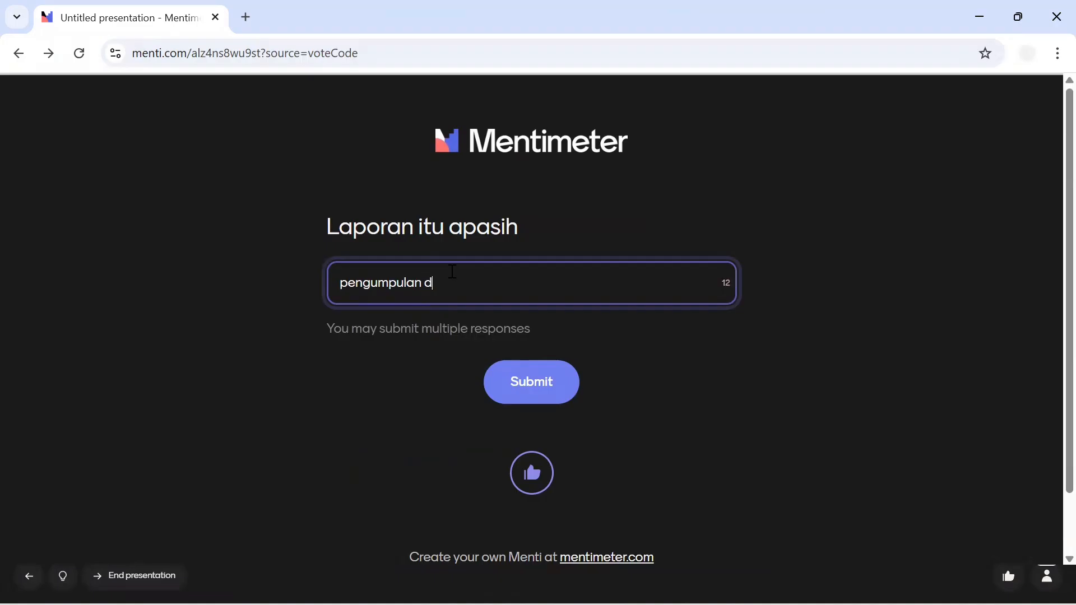
{"action": "type", "text": "ata per"}
{"action": "key", "text": "BackSpace"}
{"action": "type", "text": "suatu pe"}
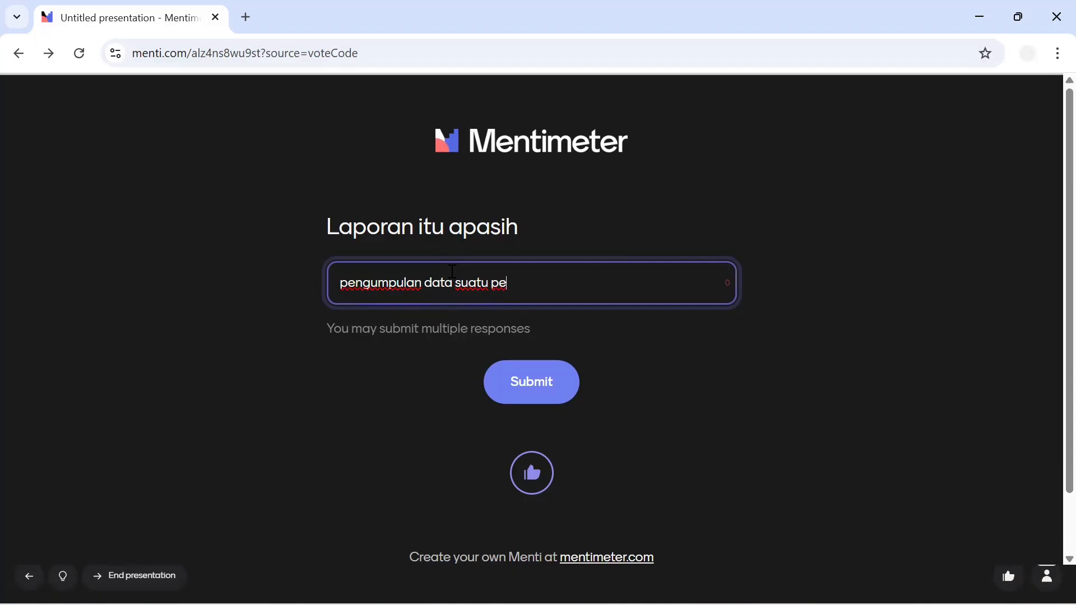
{"action": "key", "text": "BackSpace"}
{"action": "key", "text": "BackSpace"}
{"action": "key", "text": "BackSpace"}
{"action": "key", "text": "BackSpace"}
{"action": "key", "text": "BackSpace"}
{"action": "key", "text": "BackSpace"}
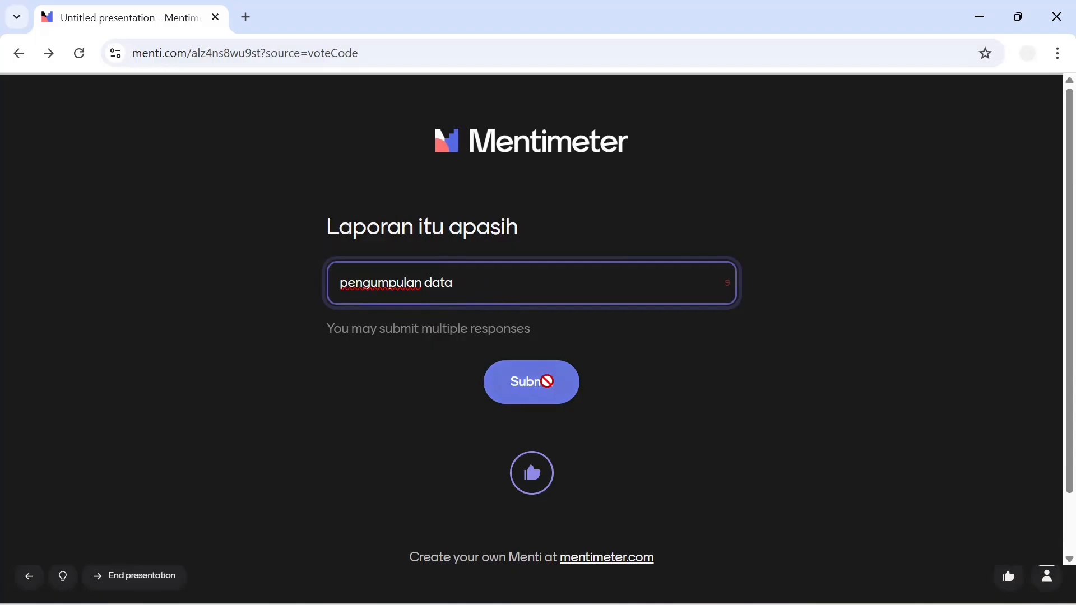
{"action": "left_click", "coordinate": [545, 381]}
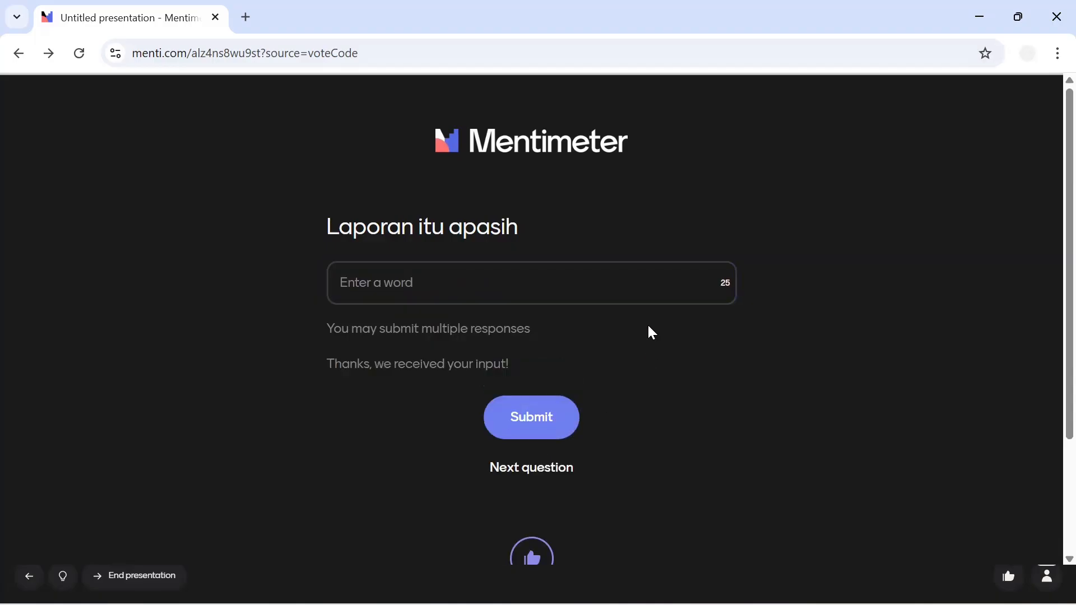
- Return to the presenting window to view the word cloud, and end the presentation
{"action": "left_click", "coordinate": [563, 282]}
{"action": "key", "text": "super+Tab"}
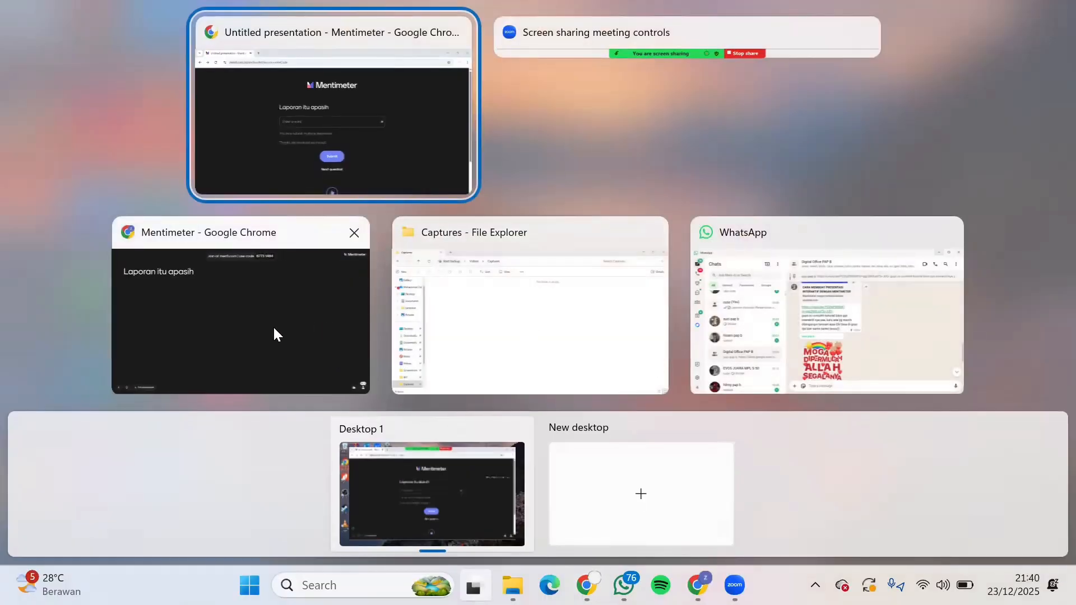
{"action": "left_click", "coordinate": [272, 334]}
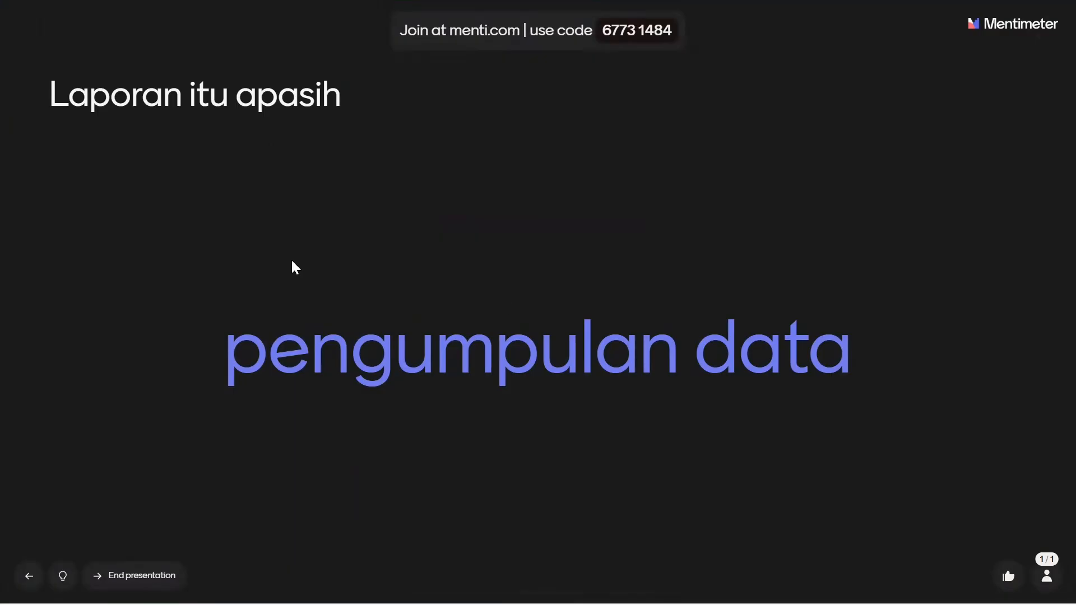
{"action": "left_click", "coordinate": [164, 573]}
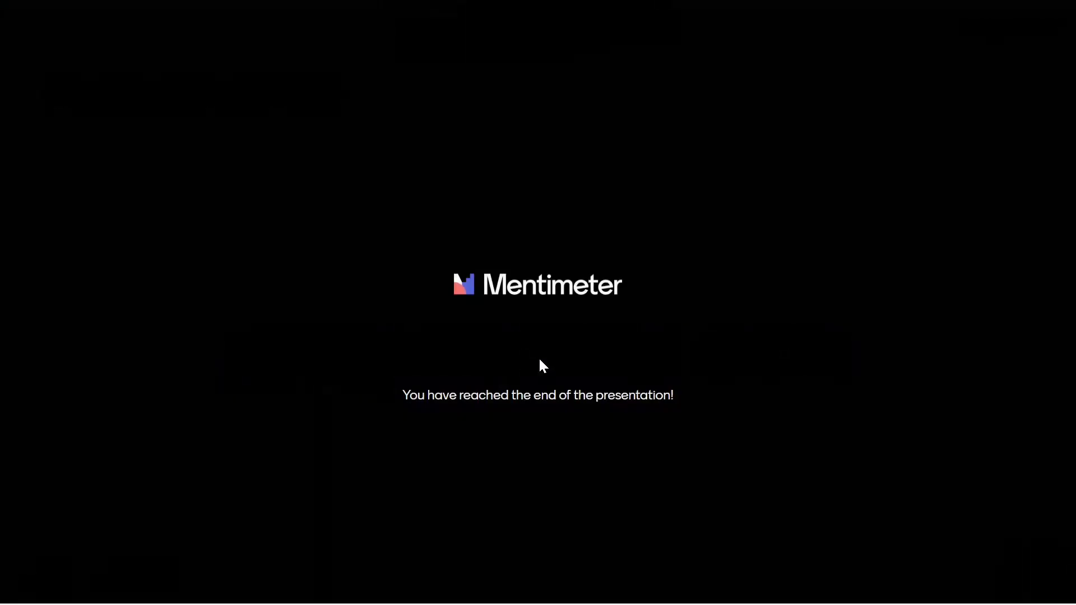
{"action": "key", "text": "Escape"}
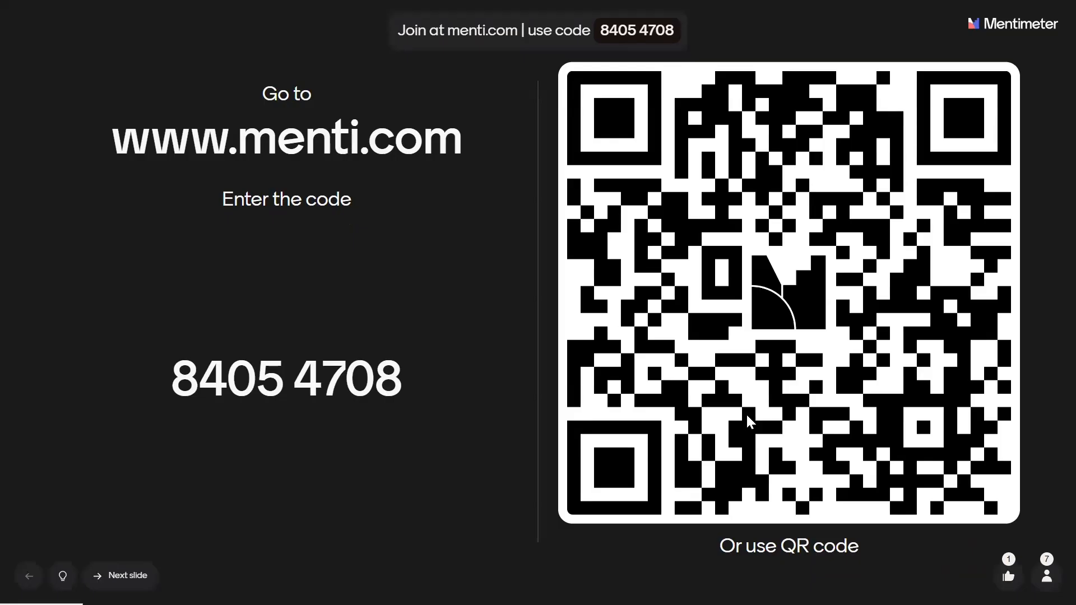
- Present the report deck up to the "Macam-macam laporan" slide, revealing the hidden responses to "Apasih itu laporan?" on the way
{"action": "key", "text": "Right"}
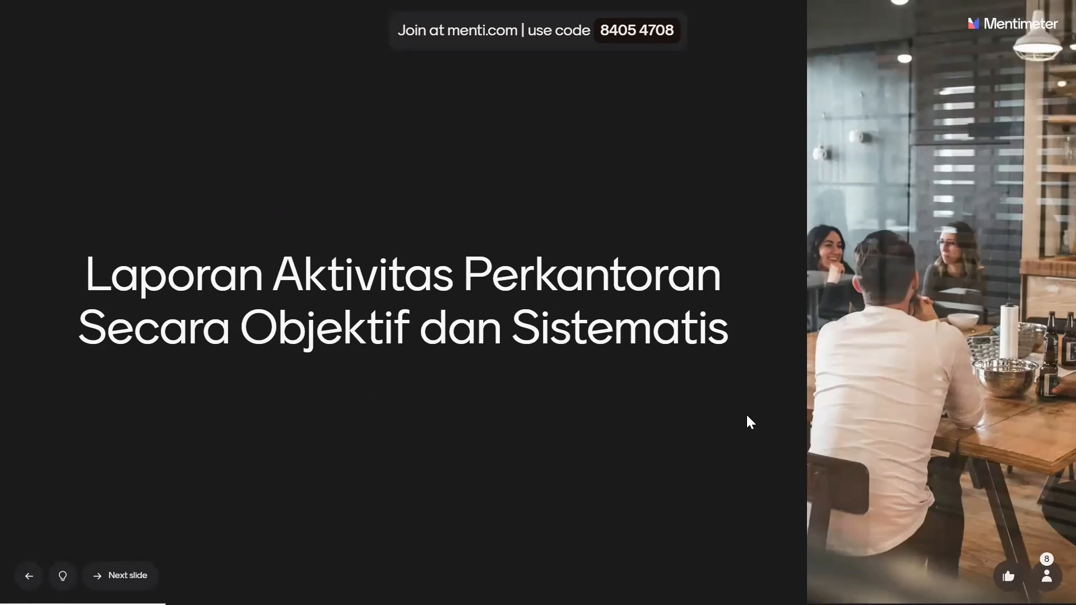
{"action": "key", "text": "Right"}
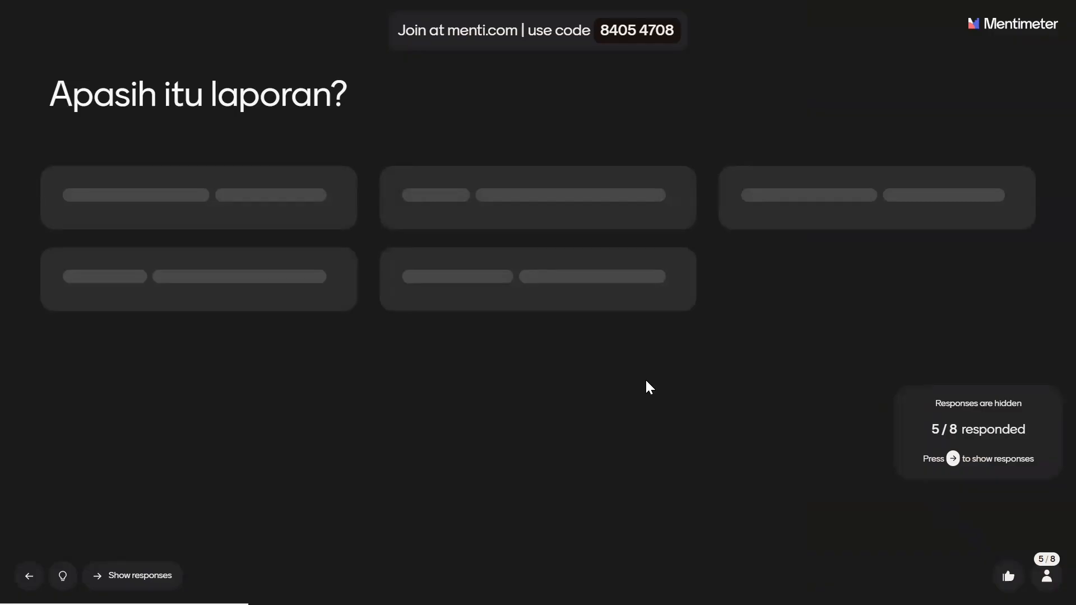
{"action": "key", "text": "Right"}
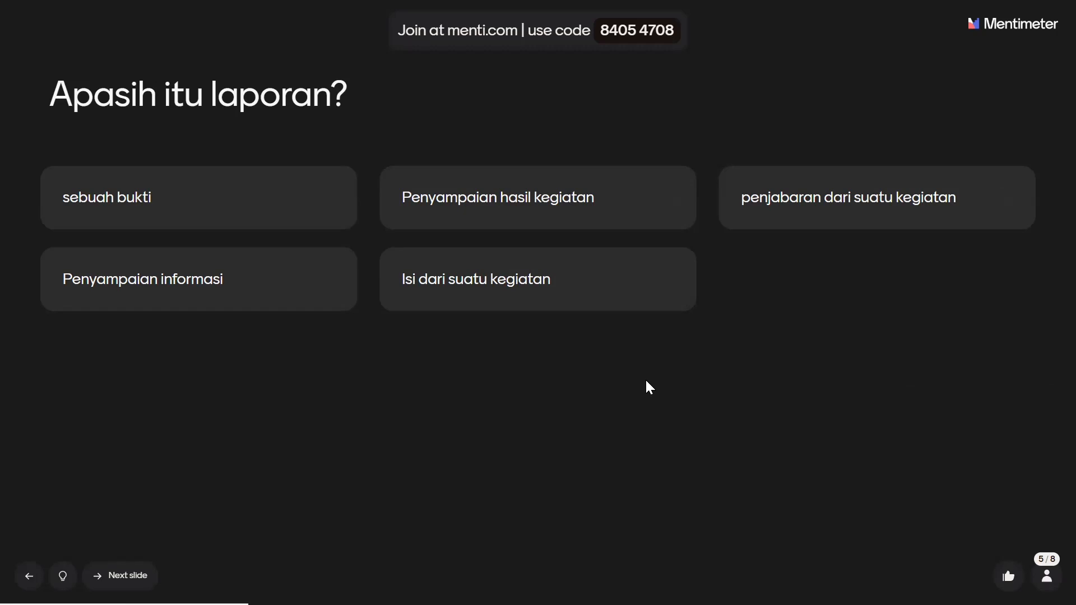
{"action": "key", "text": "Right"}
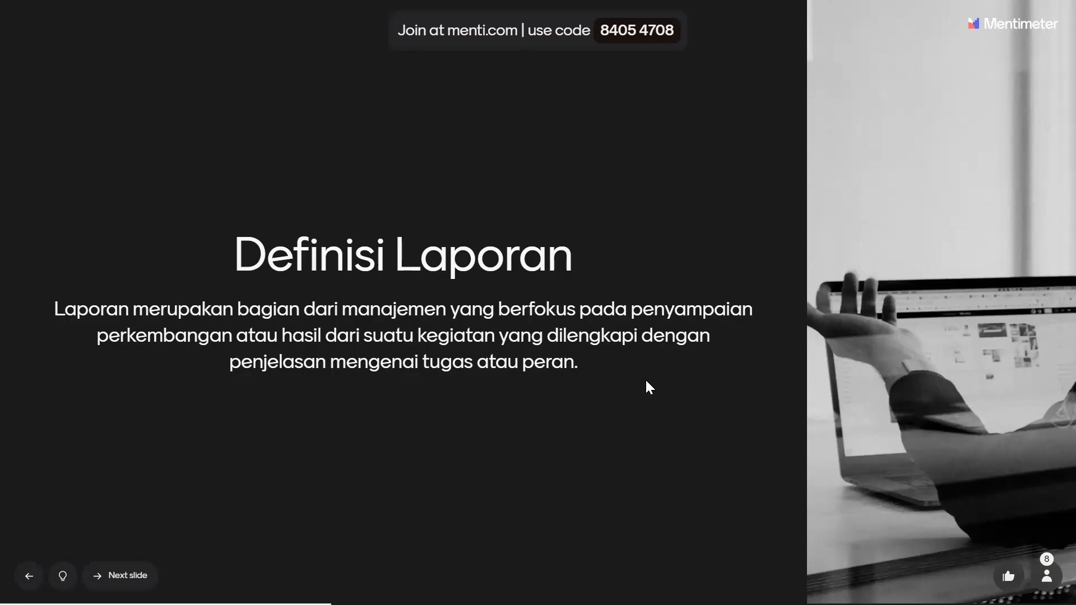
{"action": "key", "text": "Right"}
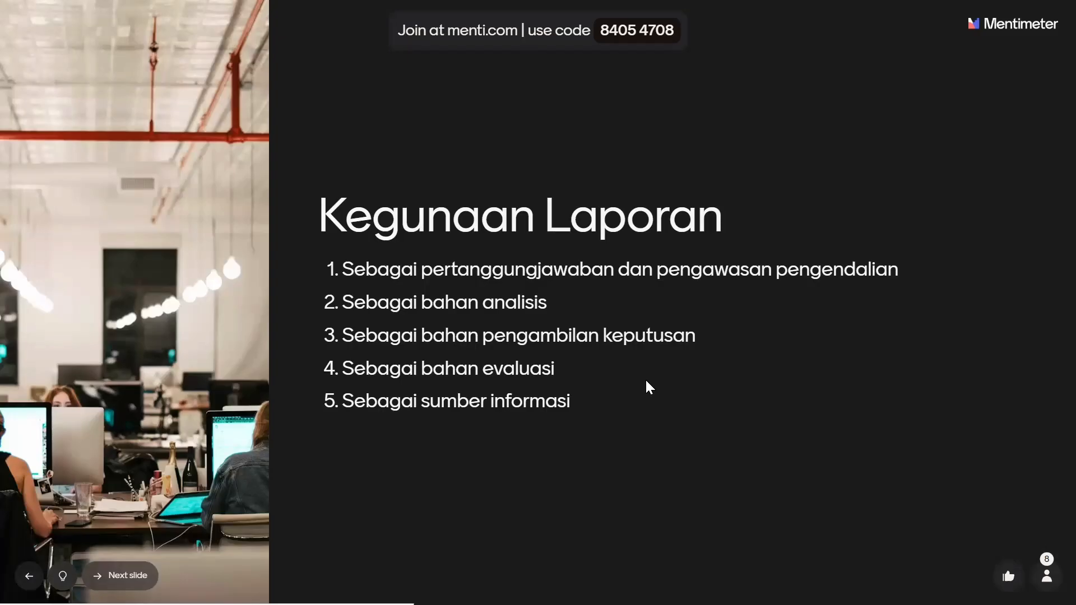
{"action": "key", "text": "Right"}
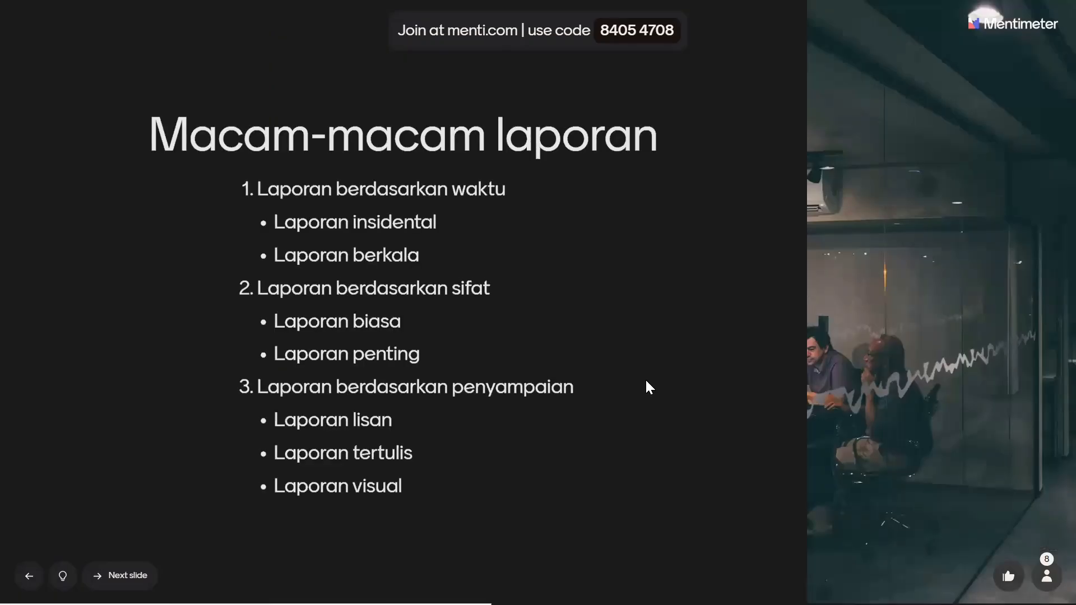